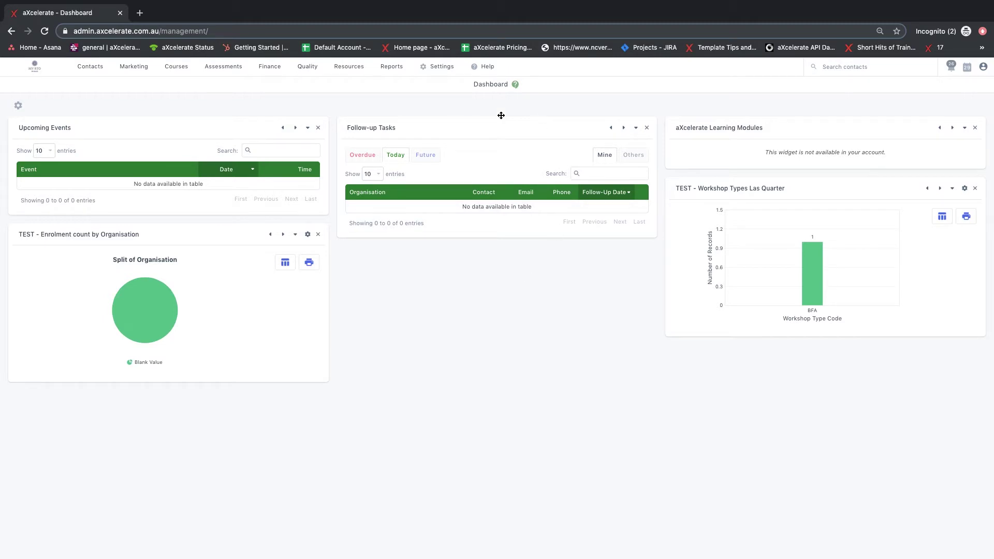
Bring up the Settings menu over the aXcelerate dashboard
mouse_move(444, 66)
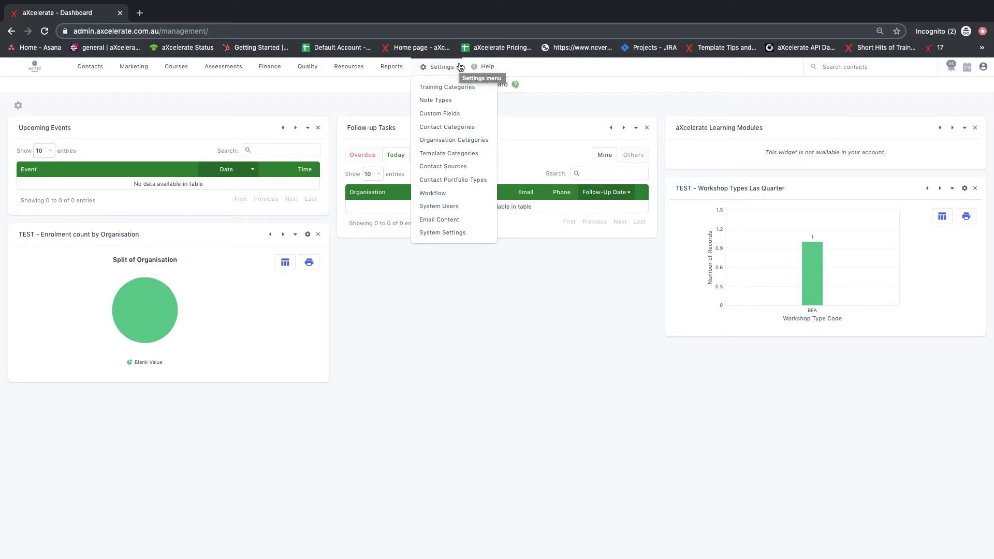
Open the Business courses training category for editing in a new tab
middle_click(446, 87)
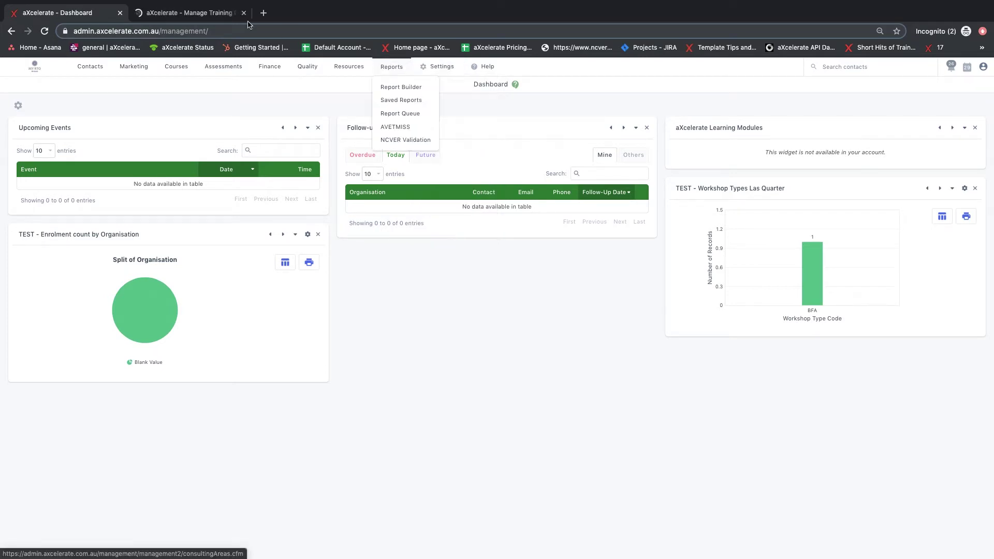
left_click(203, 13)
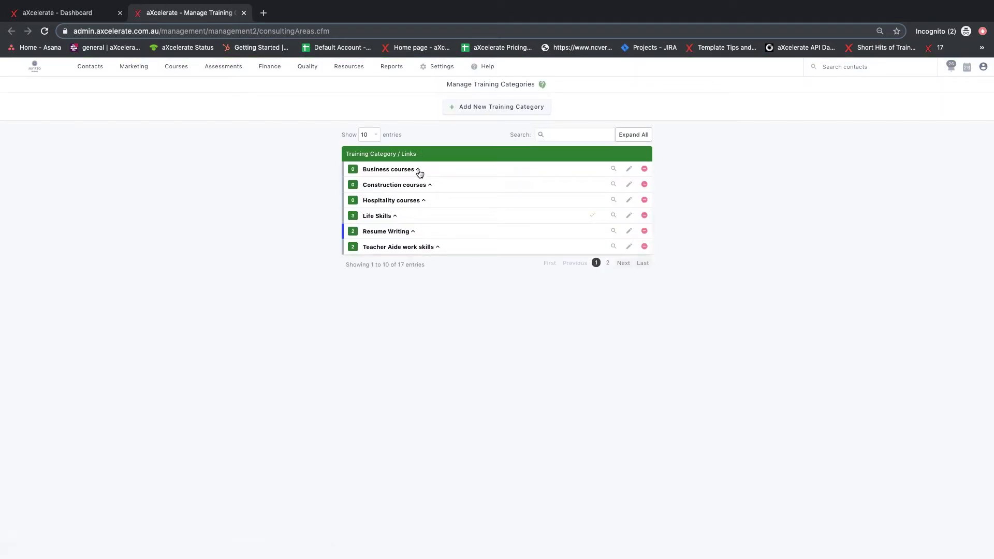
left_click(418, 171)
left_click(419, 172)
left_click(628, 170)
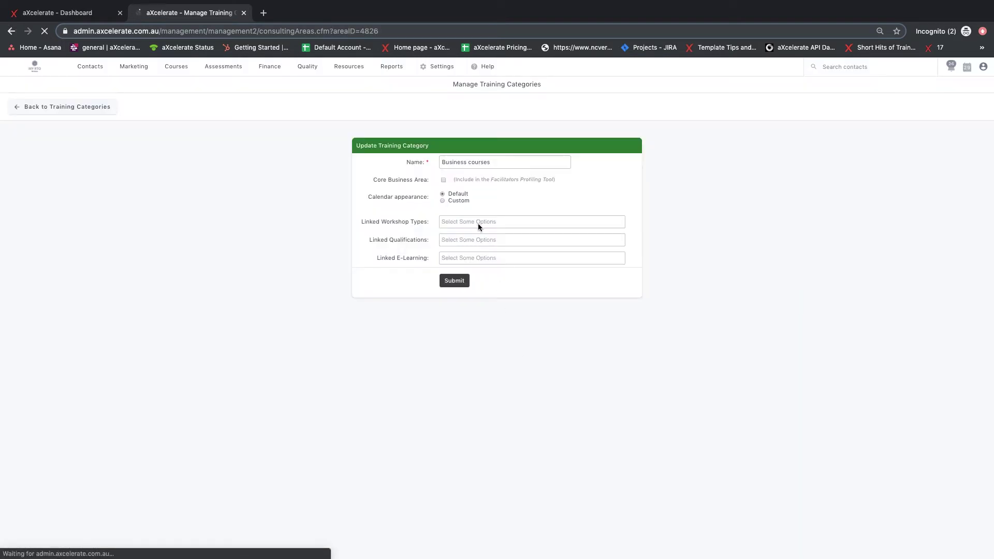
Set a custom 94A9FF calendar colour, then check the workshop type and qualification lists
left_click(444, 200)
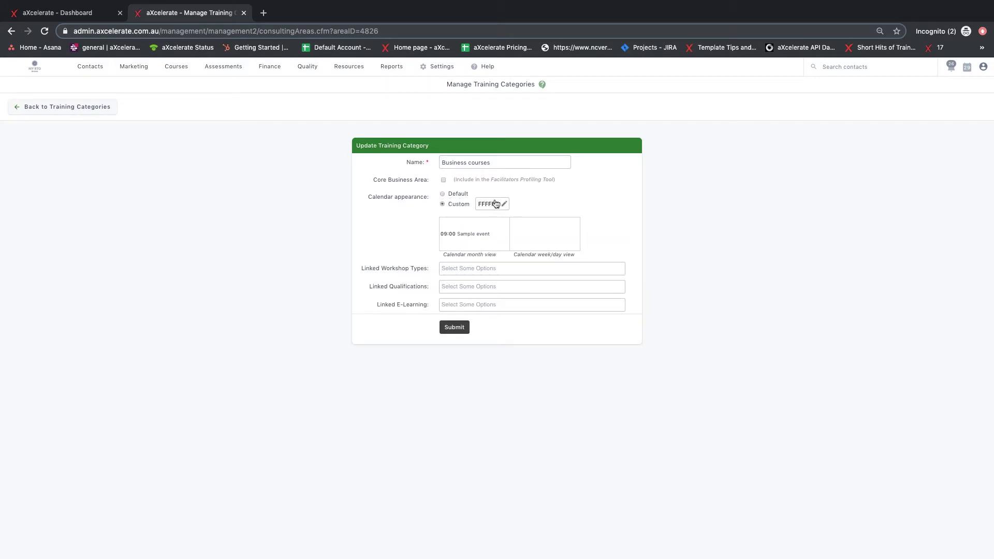
left_click(496, 204)
left_click(526, 240)
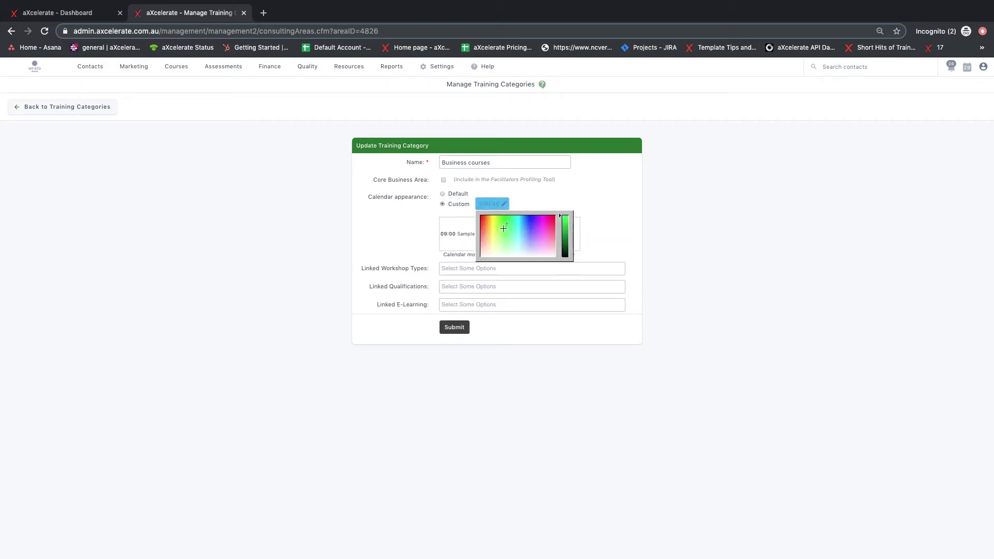
left_click(576, 185)
left_click(555, 267)
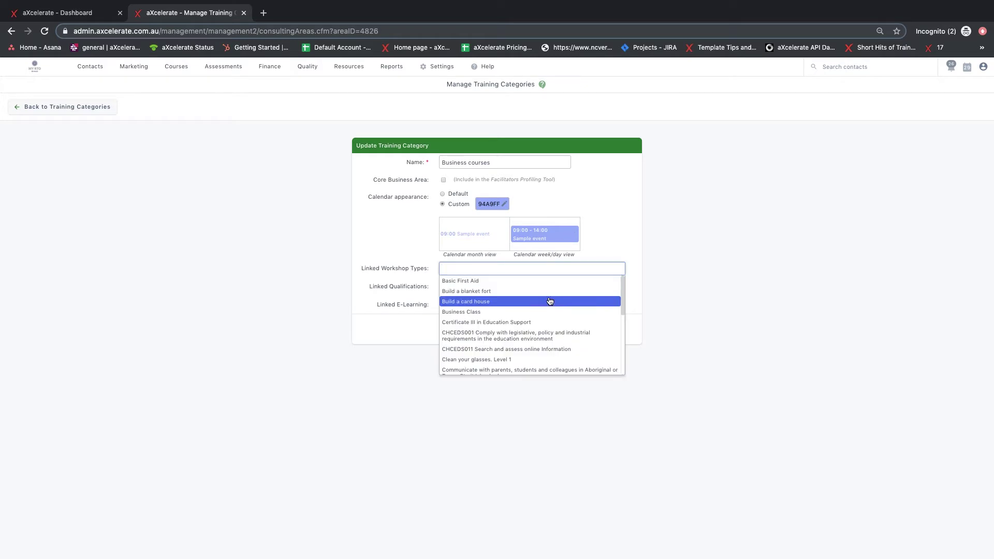
left_click(544, 415)
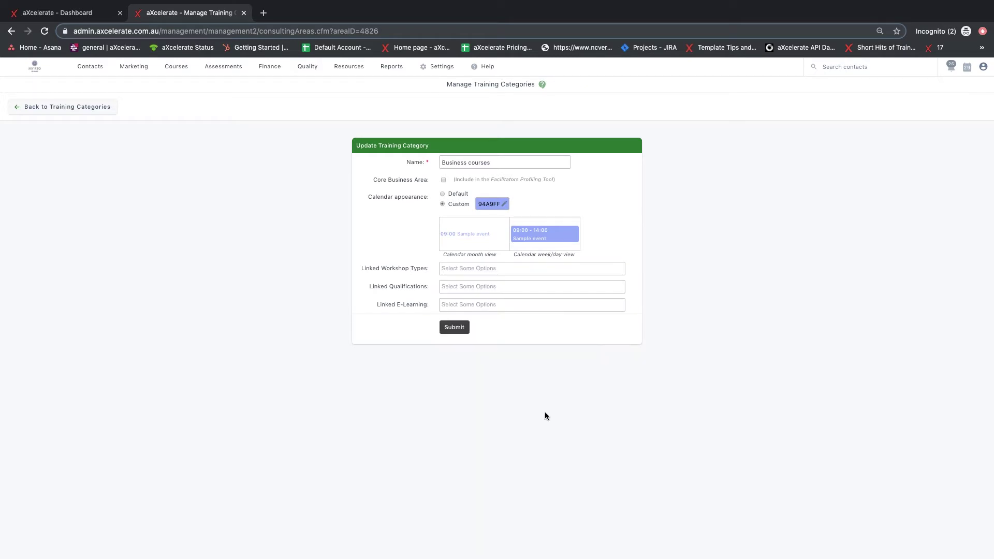
left_click(539, 288)
left_click(547, 400)
Create the note type 'example note' on the Note Types settings page
left_click(91, 14)
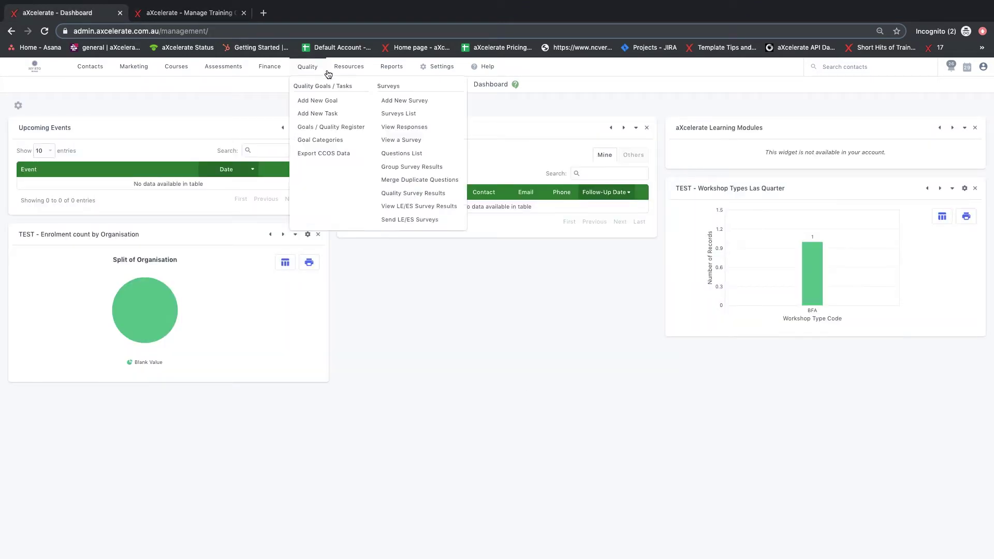
mouse_move(440, 68)
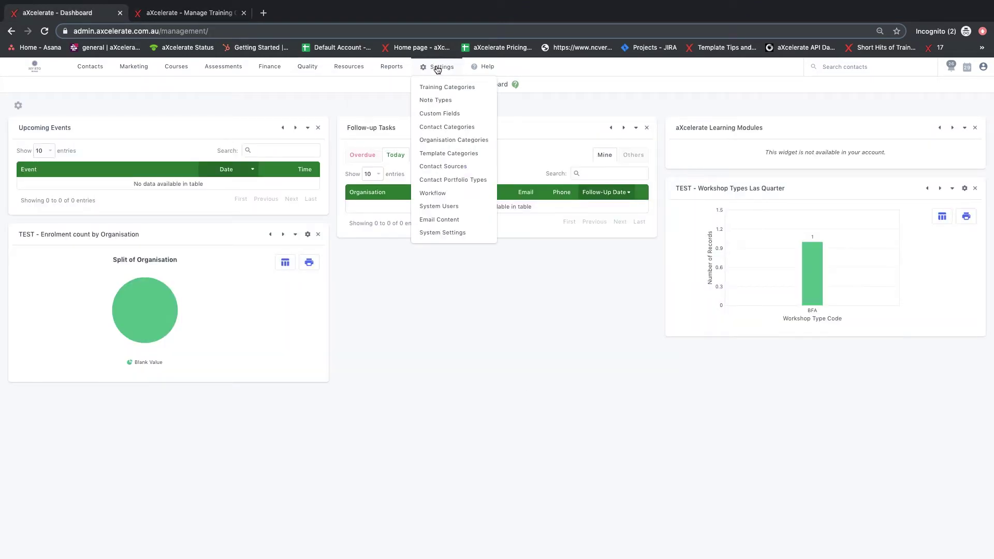
left_click(458, 104)
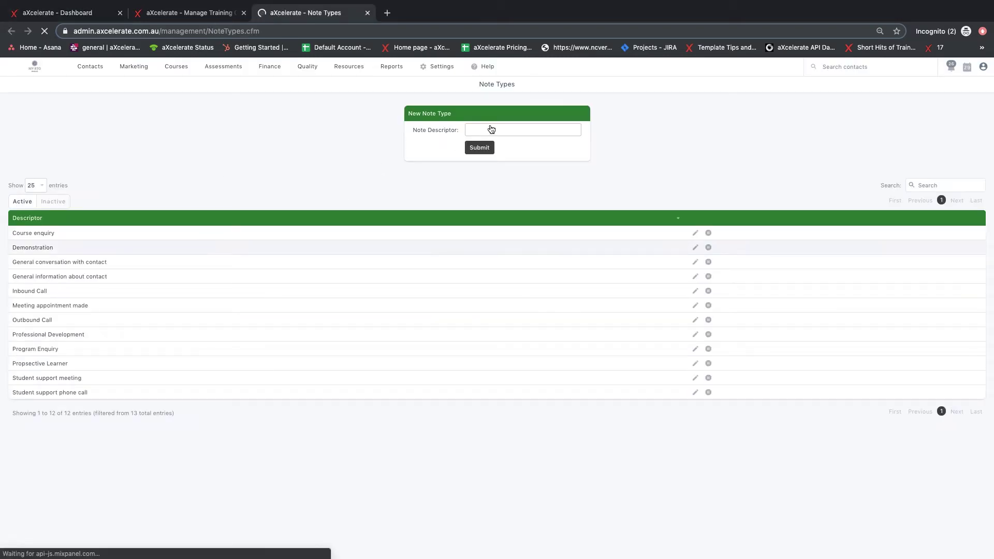
left_click(491, 129)
type("example note")
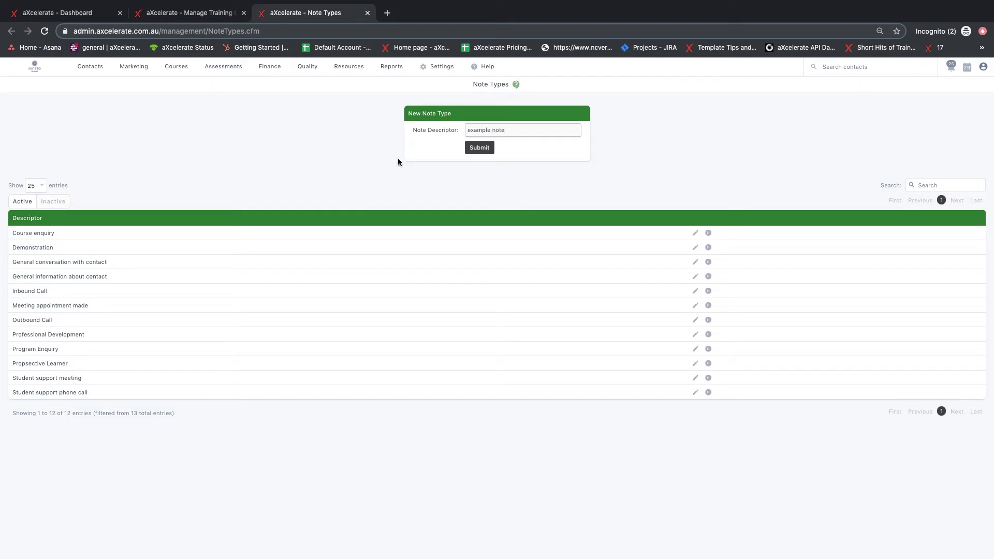
left_click(472, 149)
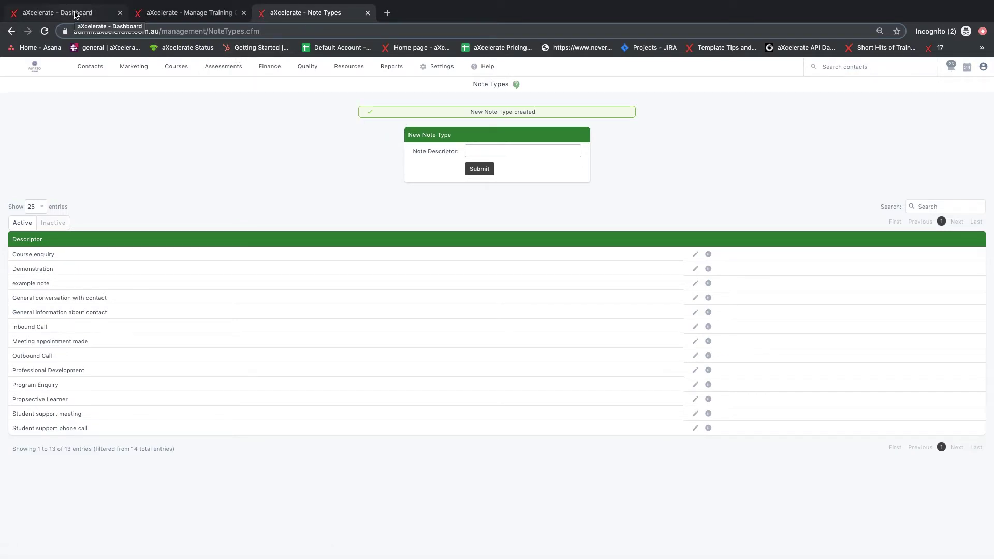
Open Custom Fields in a new tab and start a new custom field
left_click(75, 14)
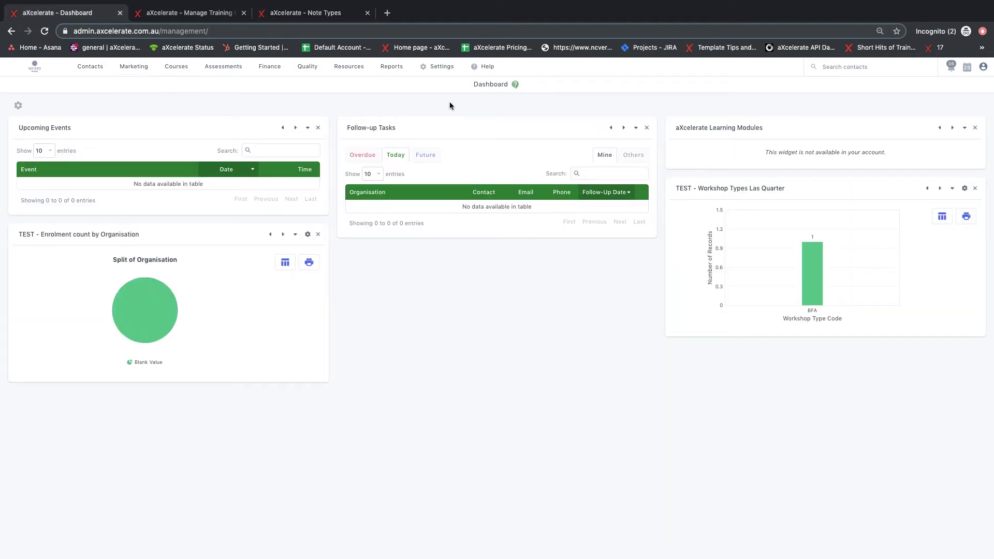
left_click(452, 67)
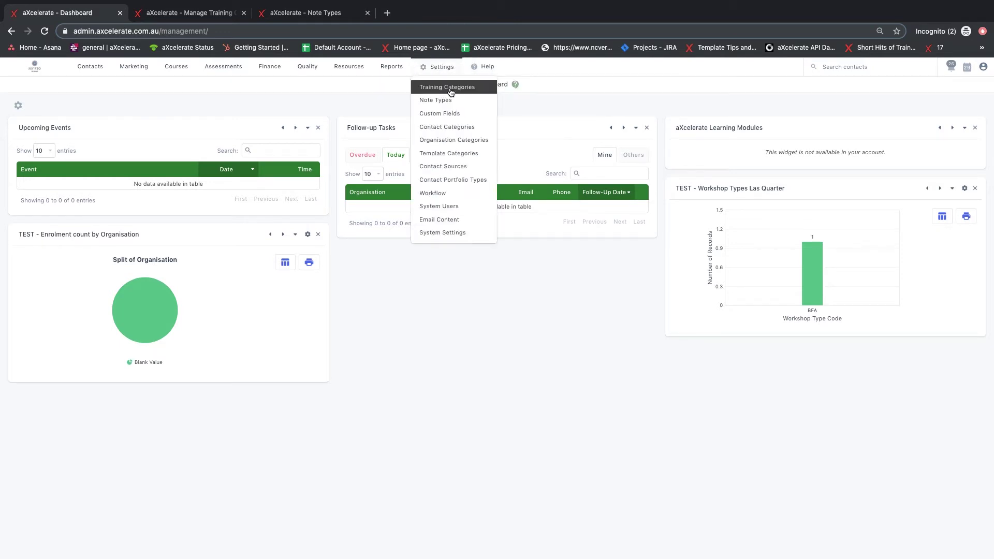
left_click(481, 113, "super")
left_click(460, 13)
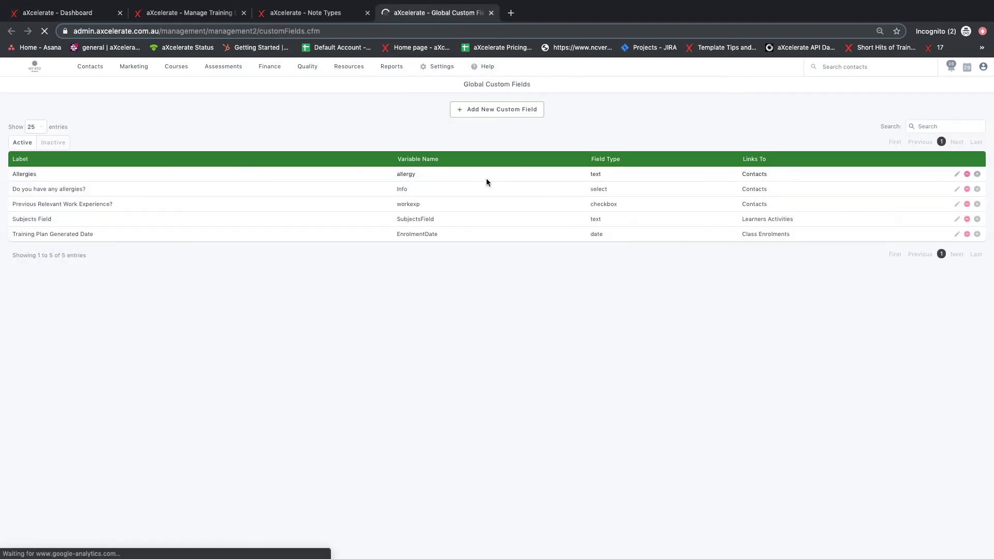
left_click(491, 110)
Save text field 'Training Plan Generated Date' (Trainingplangenerateddate) linked to Contact Portfolio
left_click(481, 150)
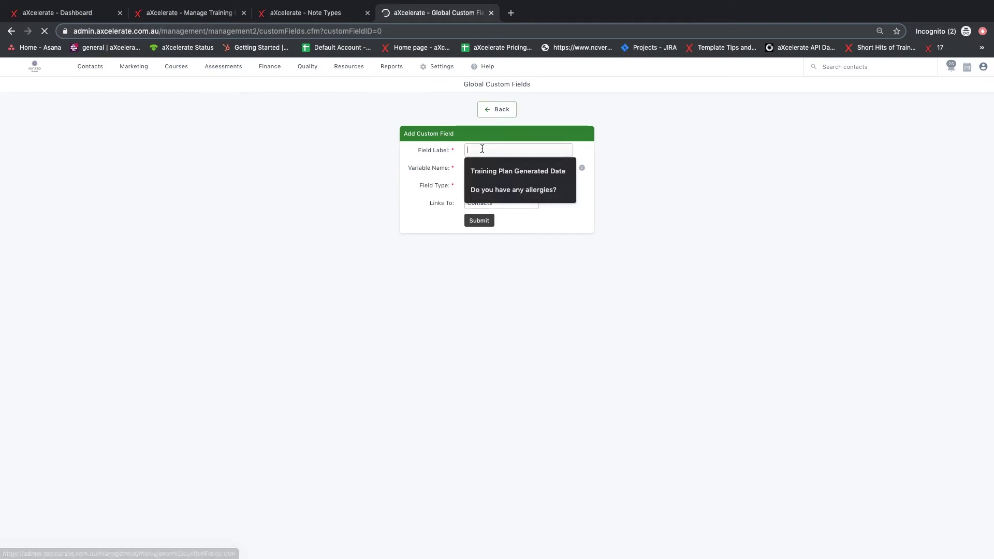
left_click(495, 168)
left_click(495, 167)
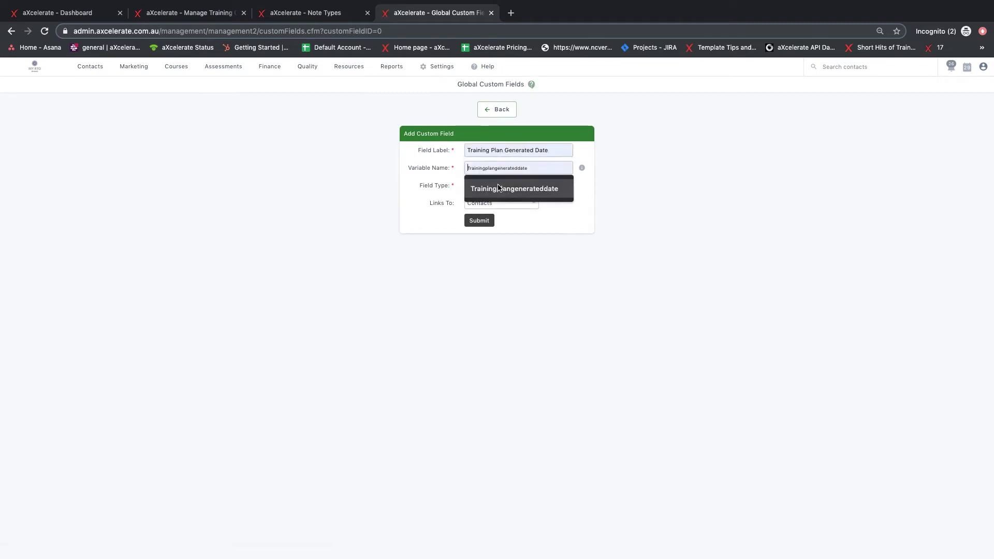
left_click(497, 189)
left_click(499, 188)
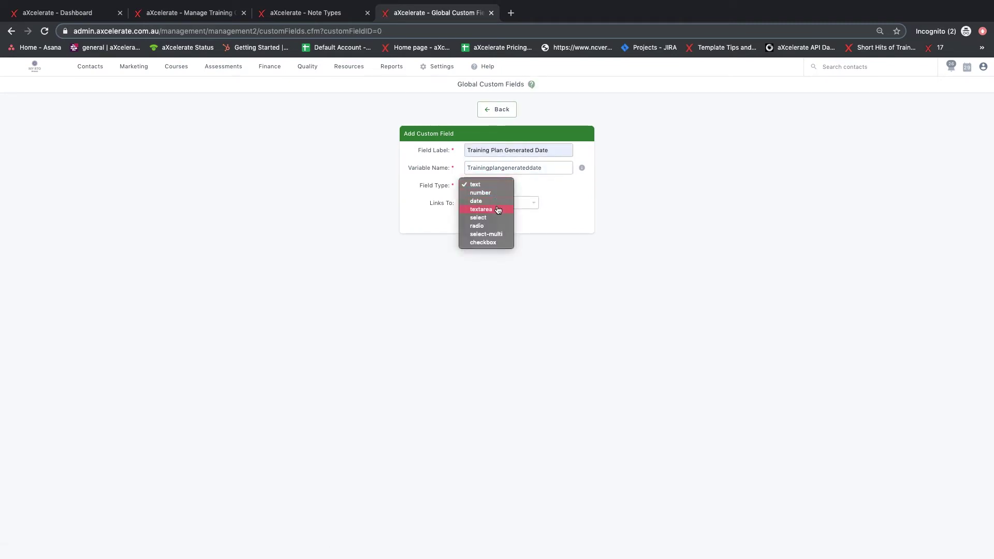
left_click(498, 253)
left_click(505, 203)
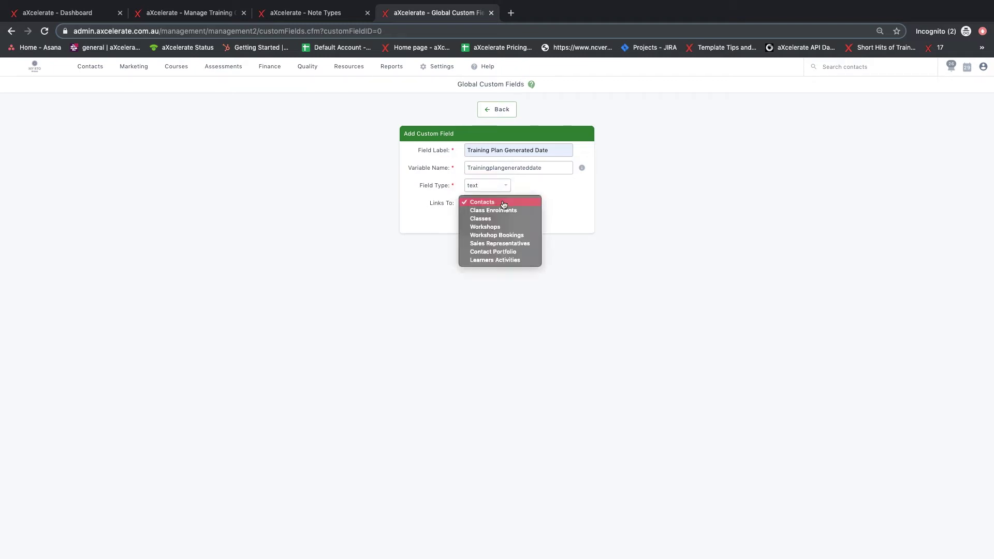
left_click(507, 253)
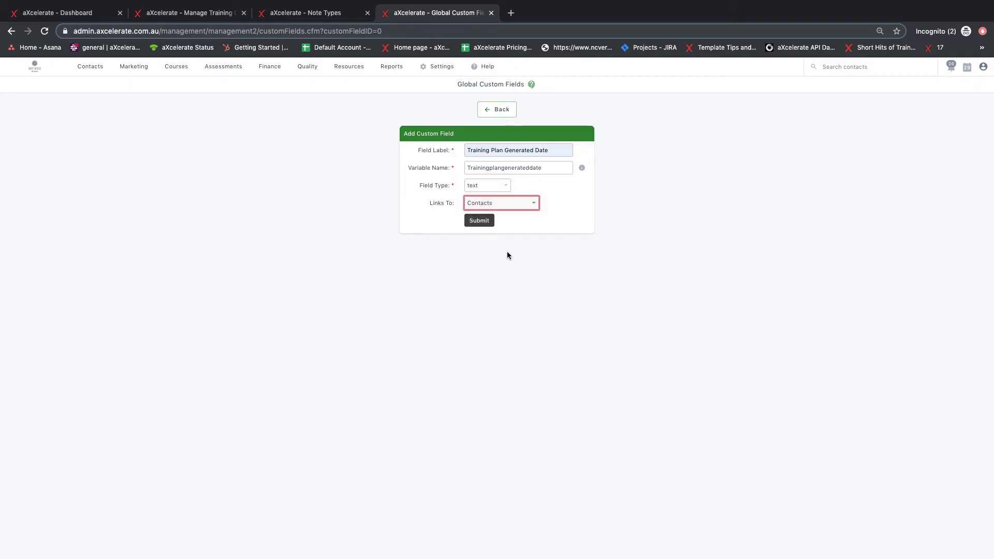
left_click(480, 222)
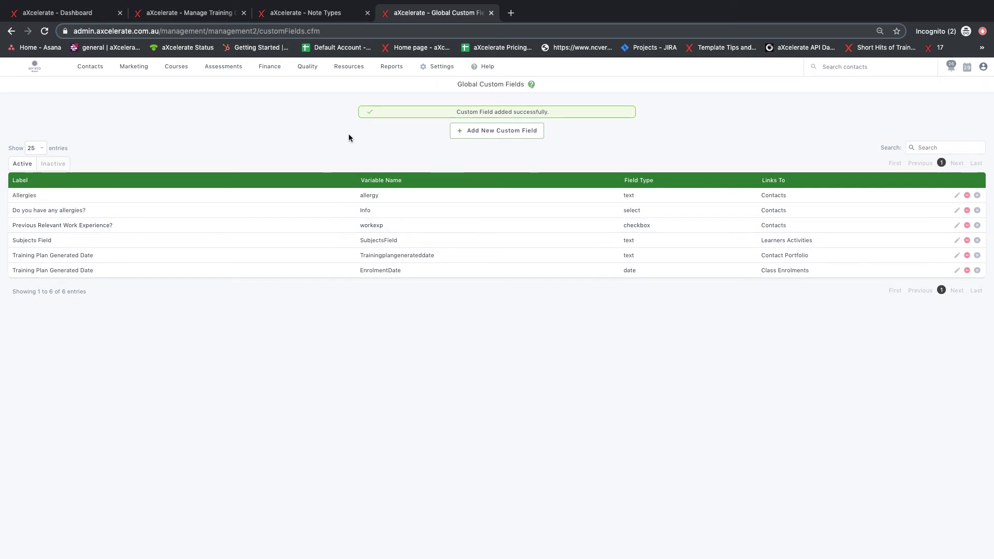
left_click(93, 14)
Add an active contact category with code and descriptor both 'code'
mouse_move(438, 69)
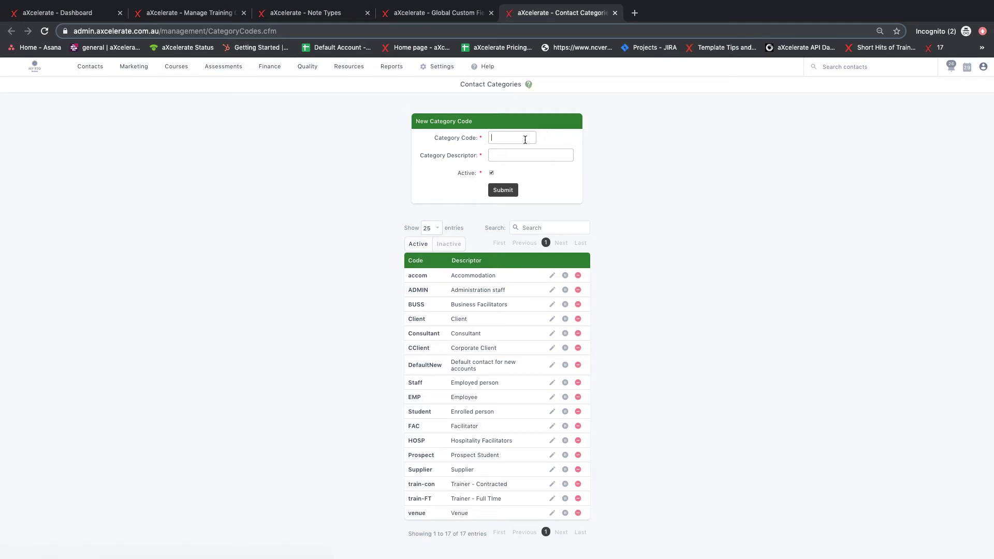
left_click(525, 138)
type("c")
left_click(533, 150)
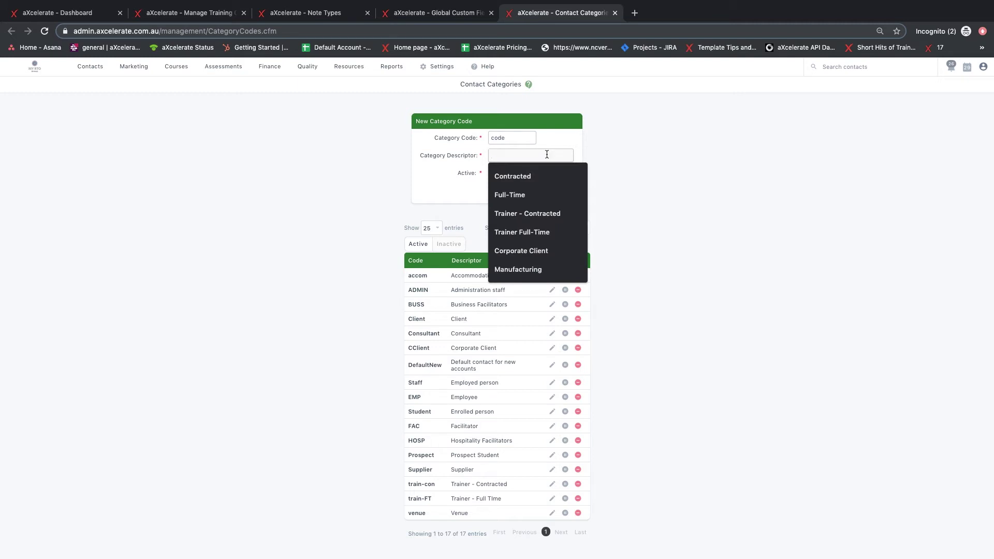
type("code")
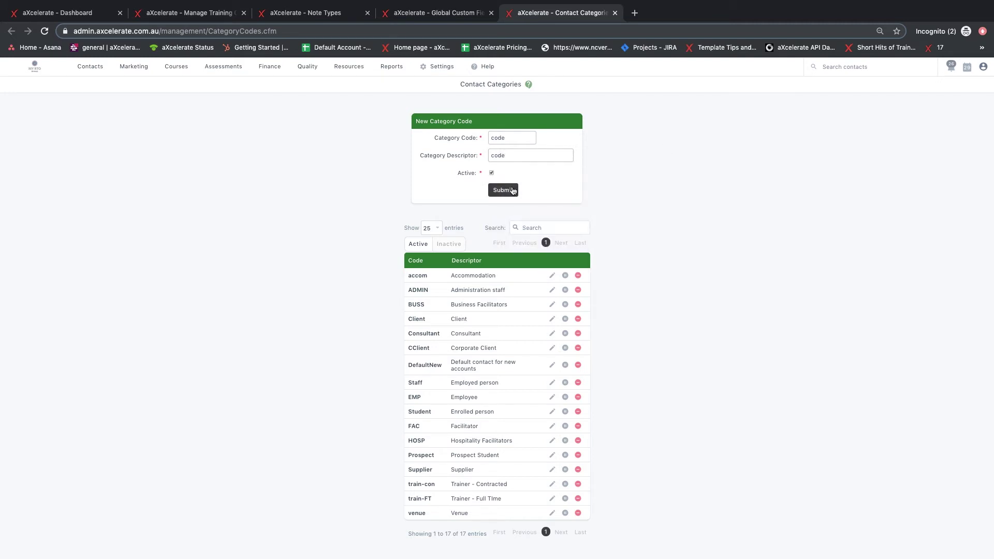
left_click(505, 190)
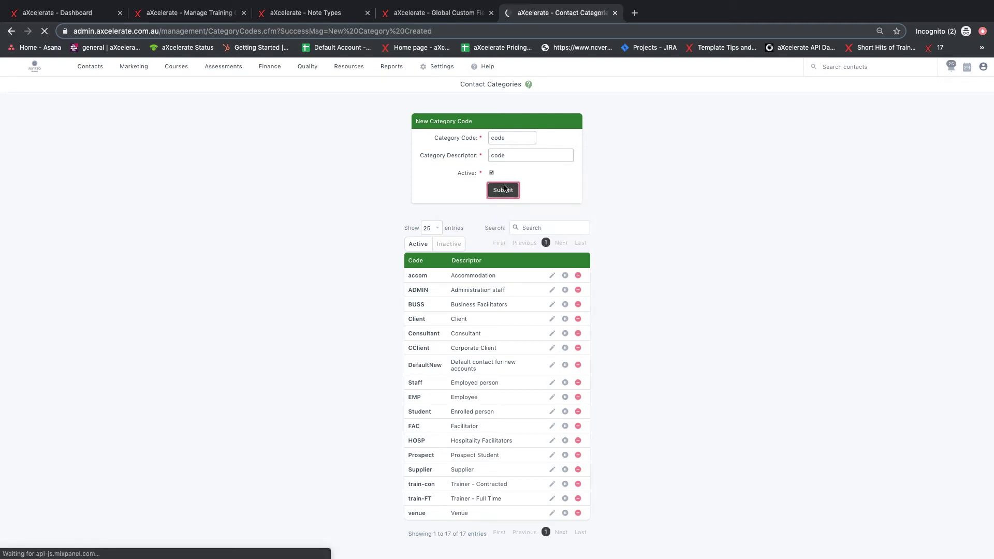
Go to Template Categories, also opening Organisation Categories in a new tab
left_click(96, 16)
left_click(442, 67)
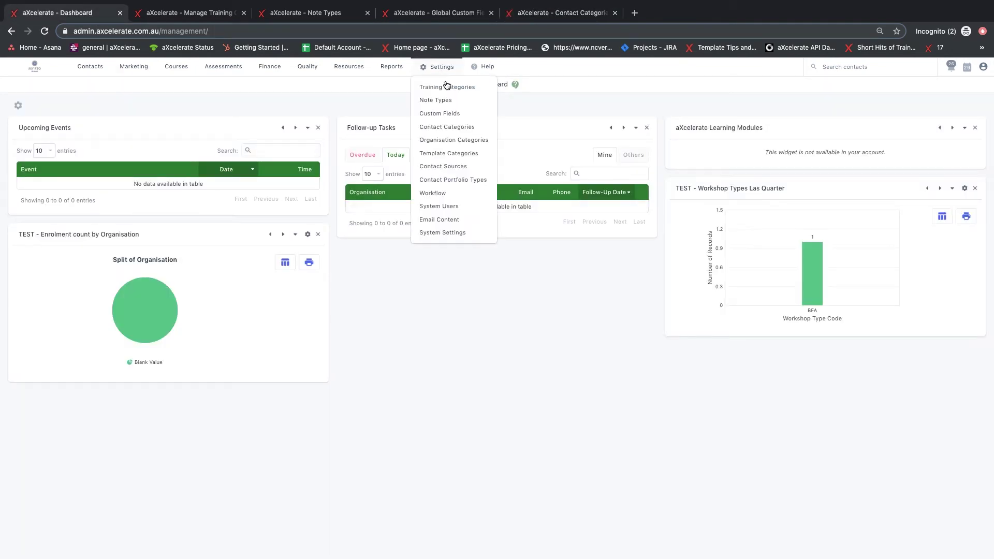
left_click(479, 141)
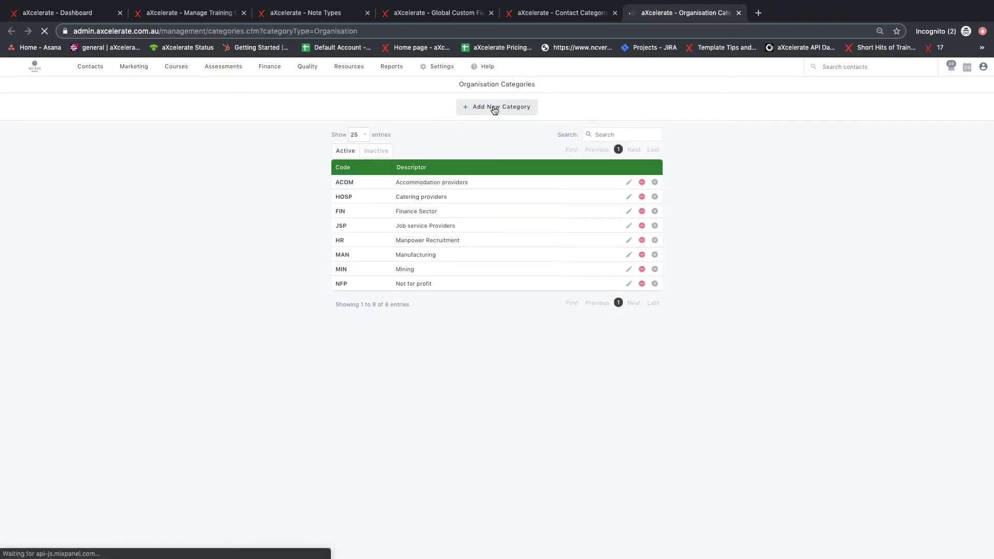
left_click(76, 13)
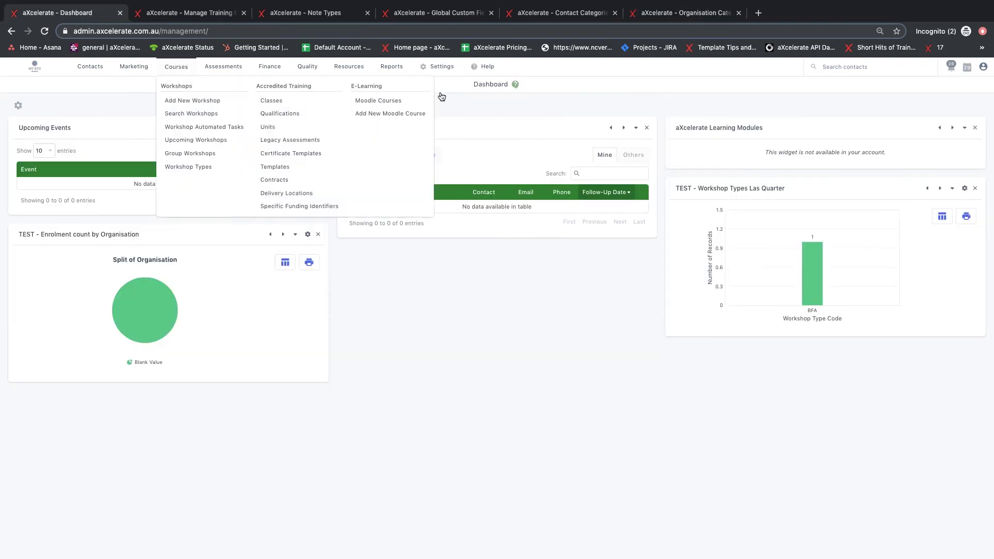
mouse_move(441, 67)
left_click(465, 152)
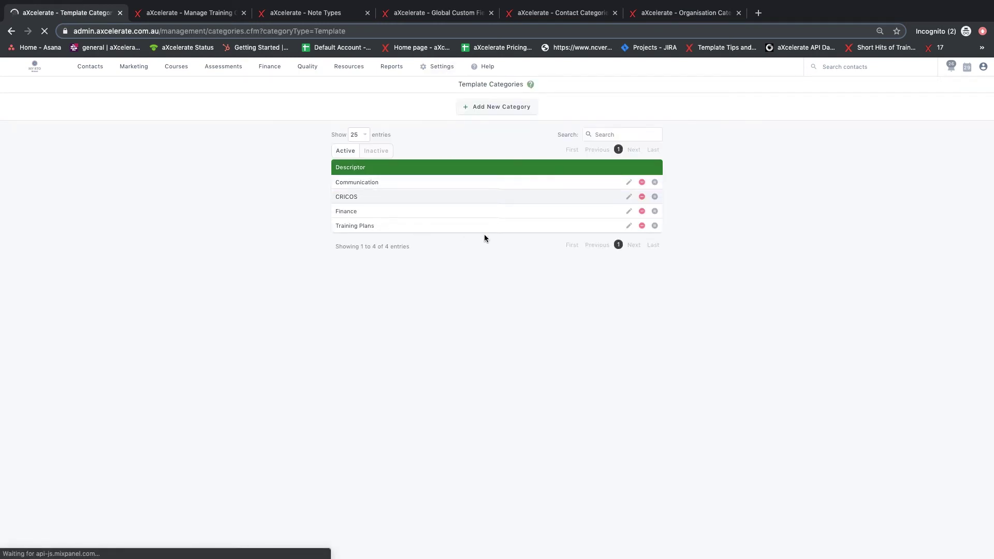
Add the template category 'new category'
left_click(502, 107)
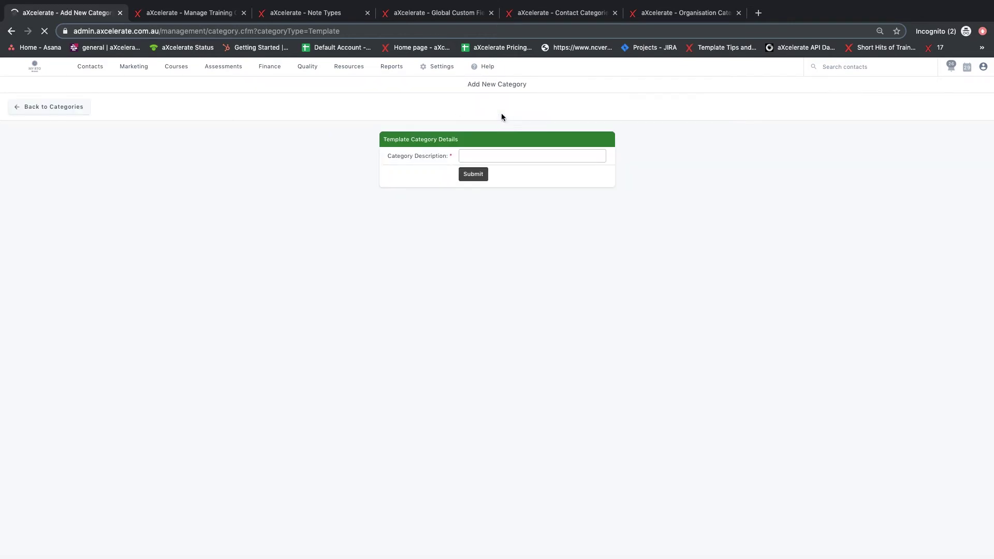
left_click(480, 157)
type("new category")
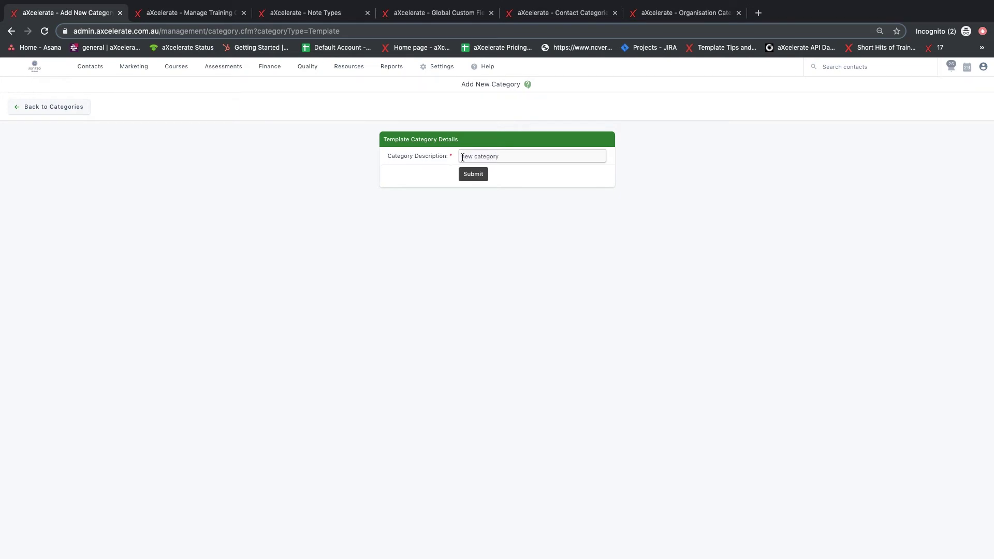
left_click(472, 174)
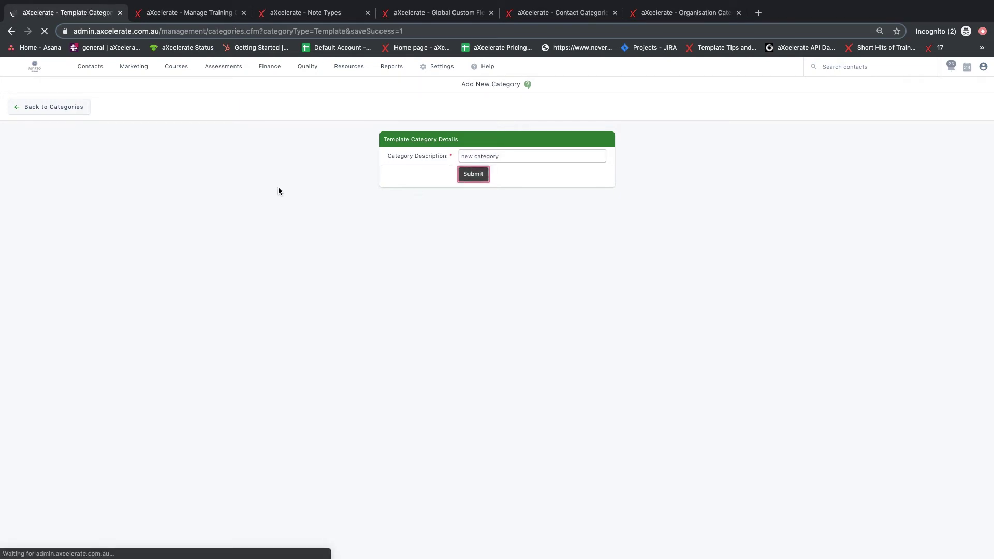
left_click(440, 67)
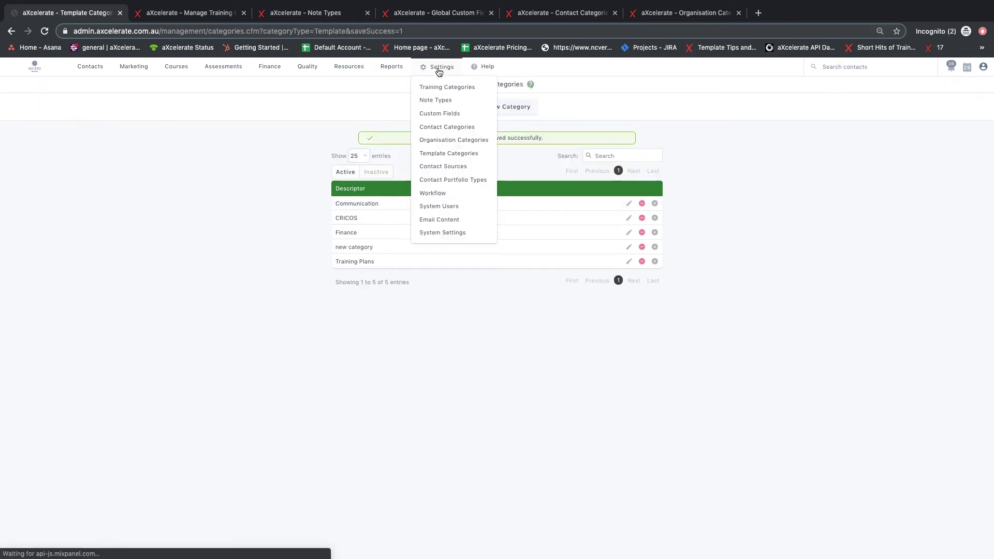
Open Contact Sources and check the Source Description autofill suggestions, then dismiss them
left_click(457, 166)
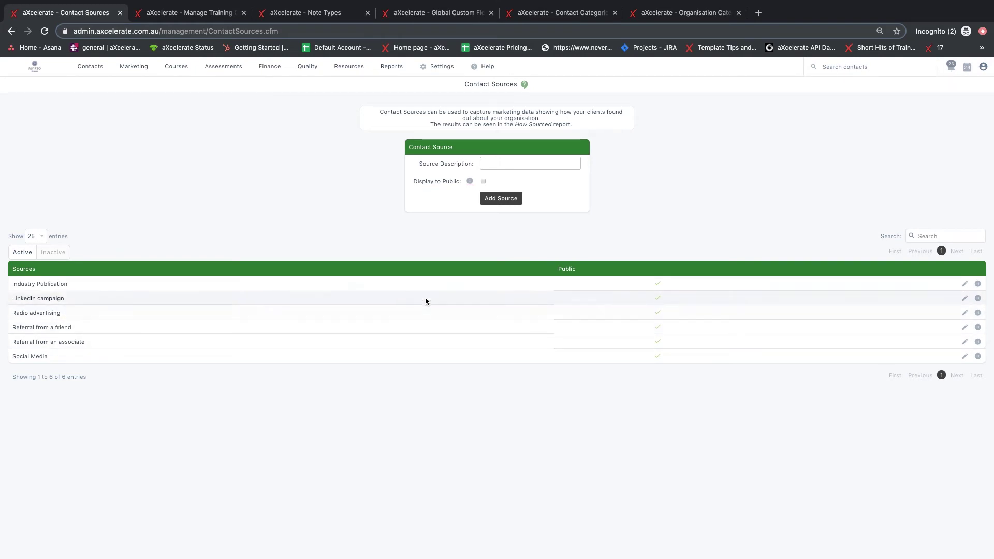
left_click(535, 163)
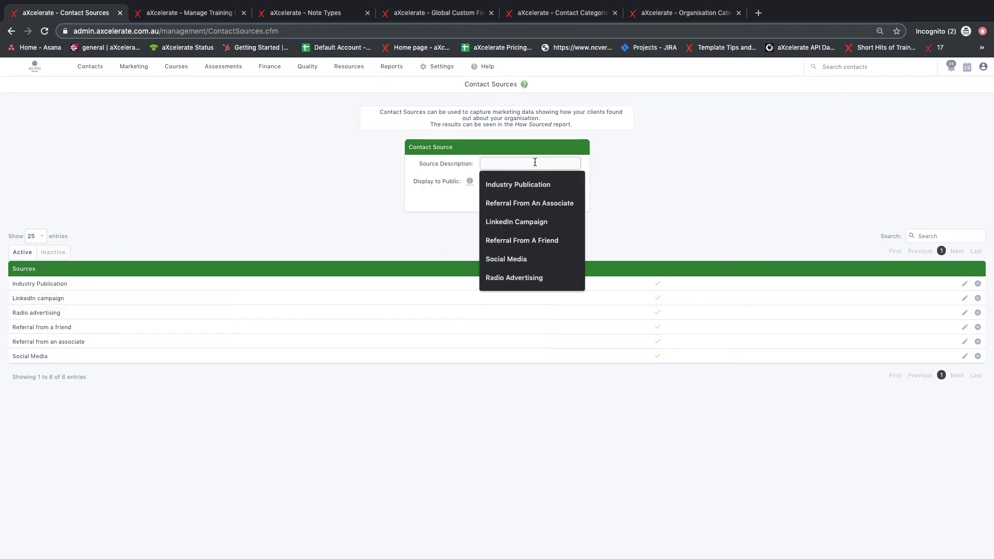
left_click(323, 139)
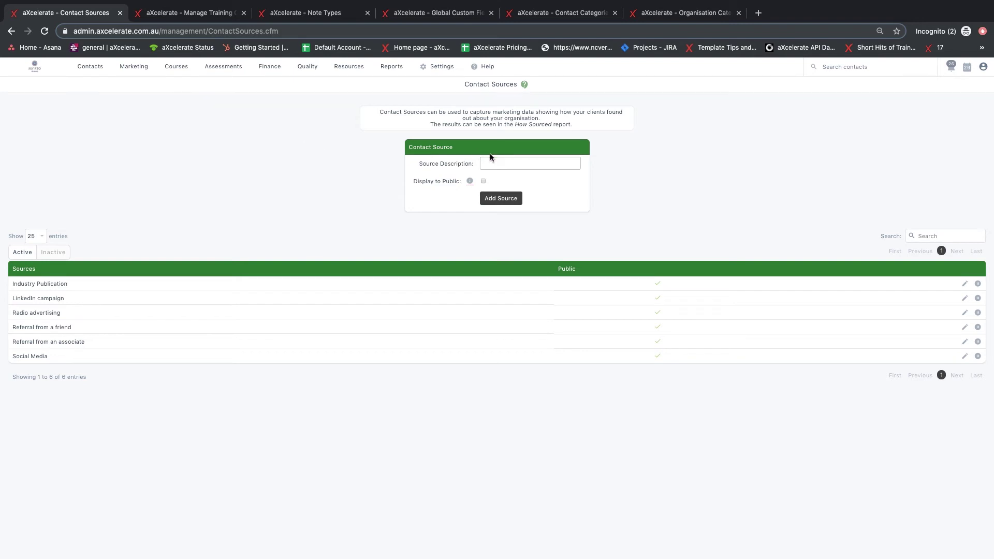
left_click(535, 163)
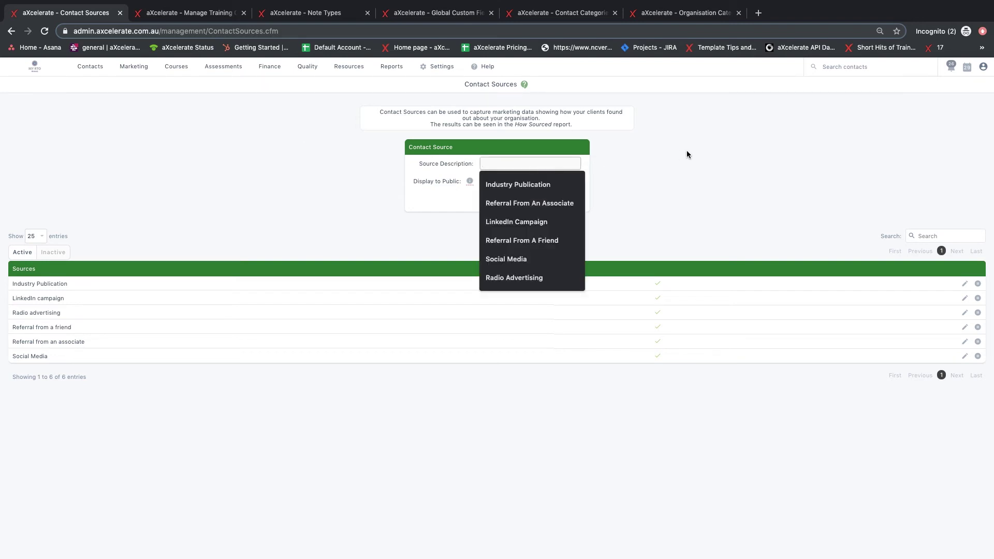
left_click(735, 152)
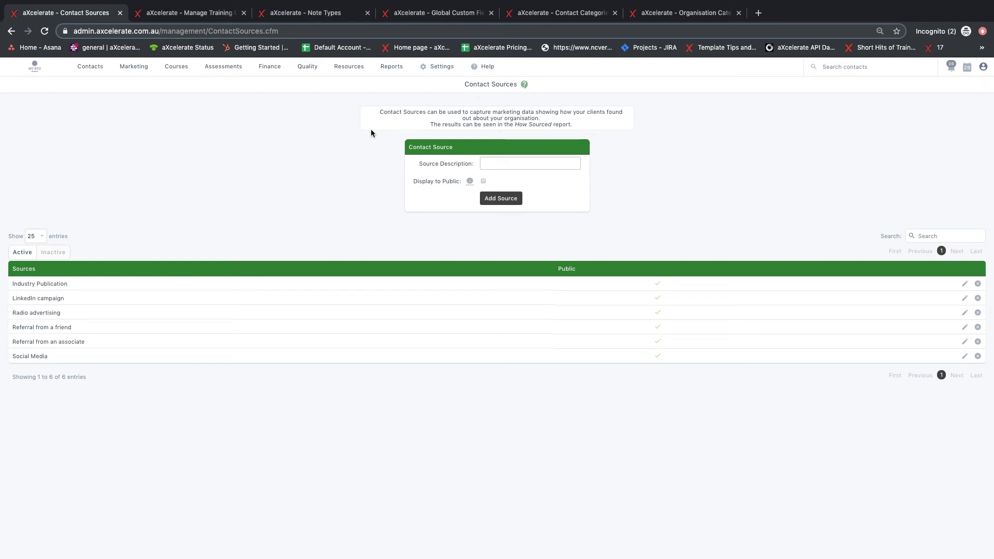
left_click(439, 73)
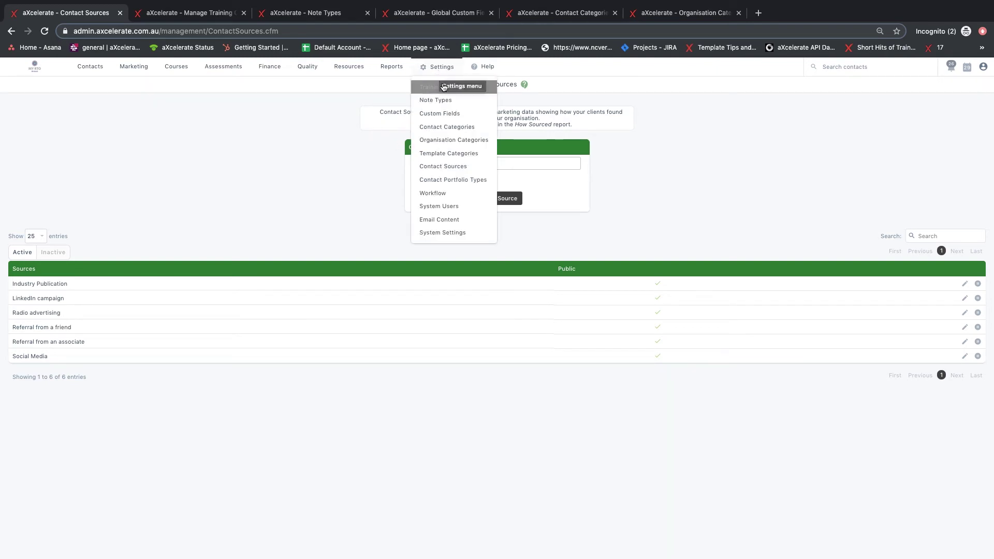
Open Contact Portfolio Types in a new tab and switch to it
middle_click(453, 180)
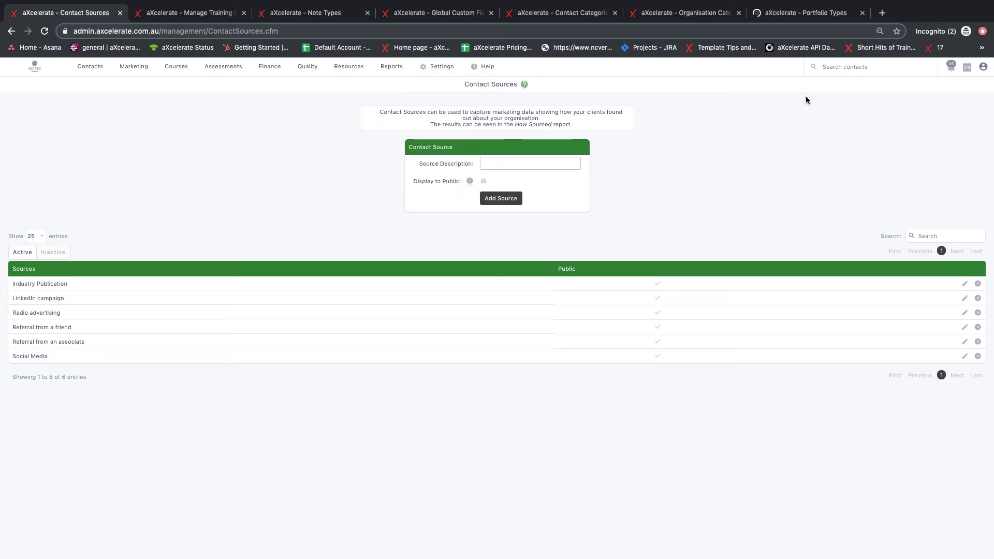
left_click(814, 14)
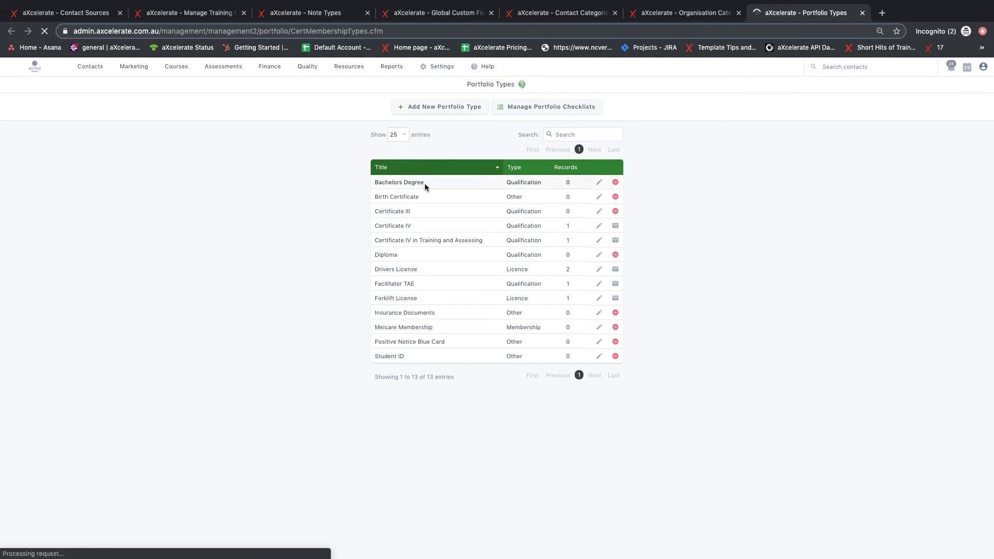
left_click_drag(425, 183, 373, 184)
left_click(373, 204)
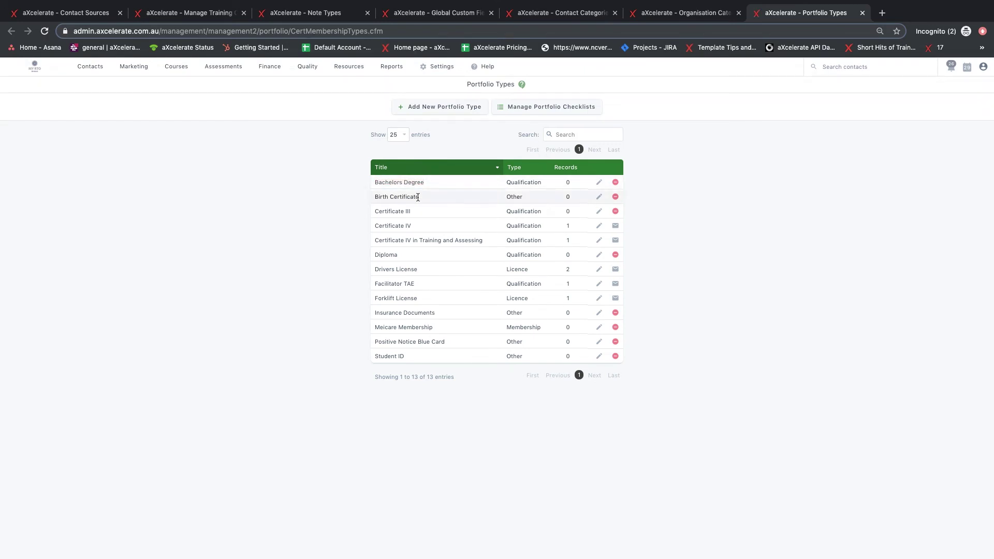
Add the Qualification portfolio type 'type' with a 12-month validity period
left_click(454, 110)
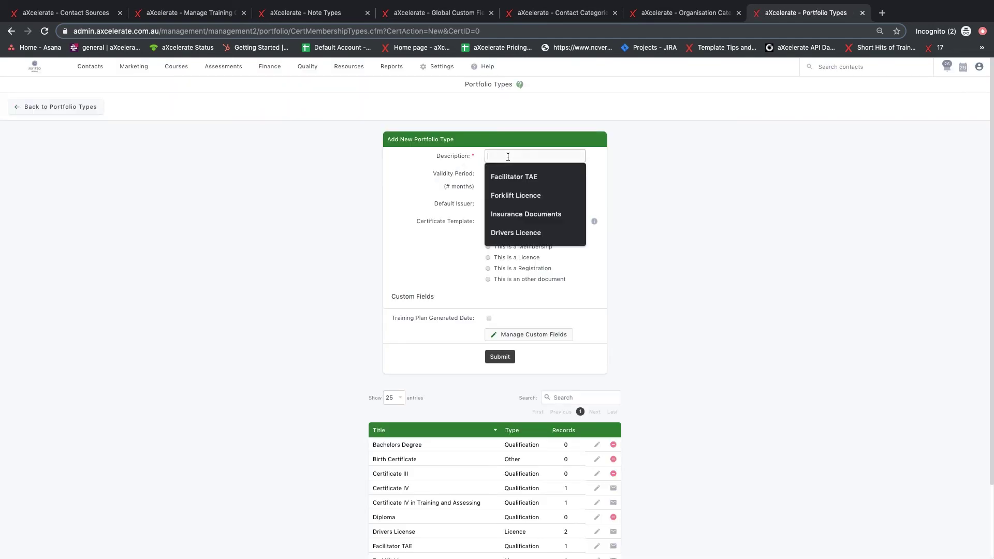
type("type")
left_click(479, 160)
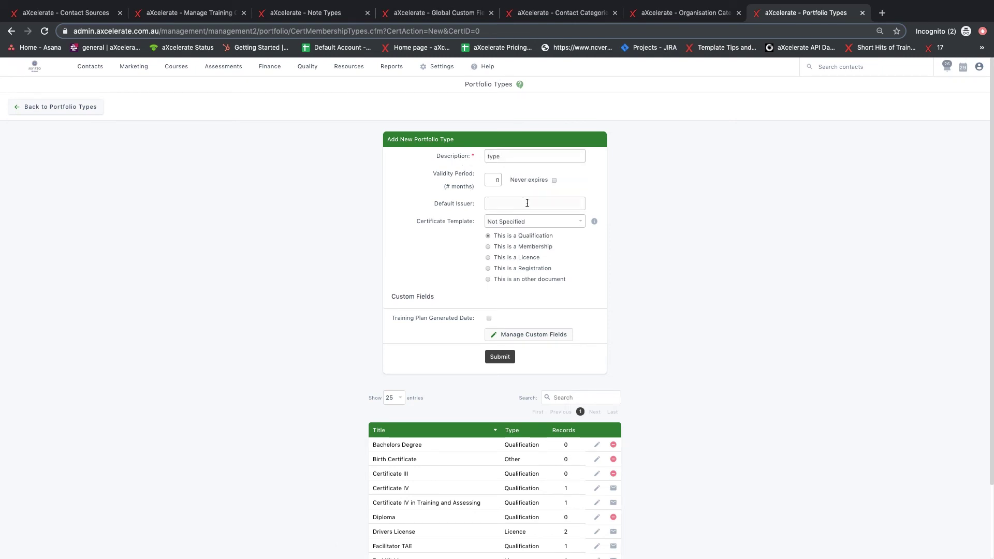
double_click(497, 180)
left_click(499, 356)
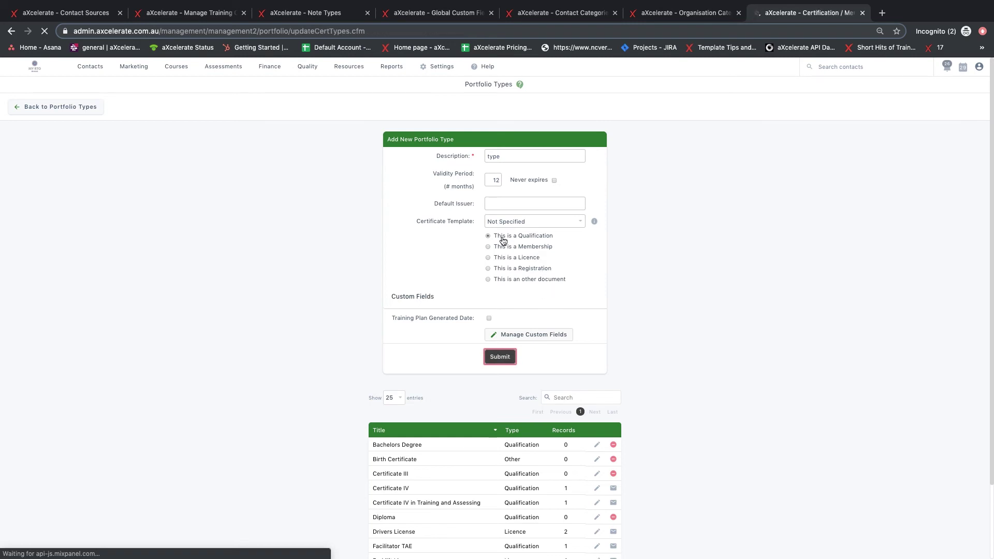
mouse_move(439, 67)
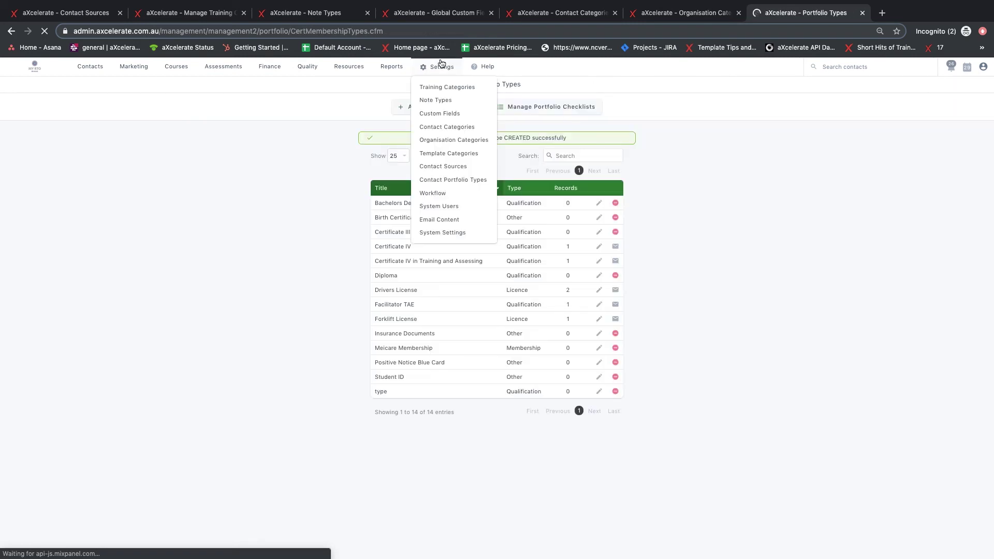
Visit the Workflow tasks page, then the Email Content settings page
left_click(459, 195)
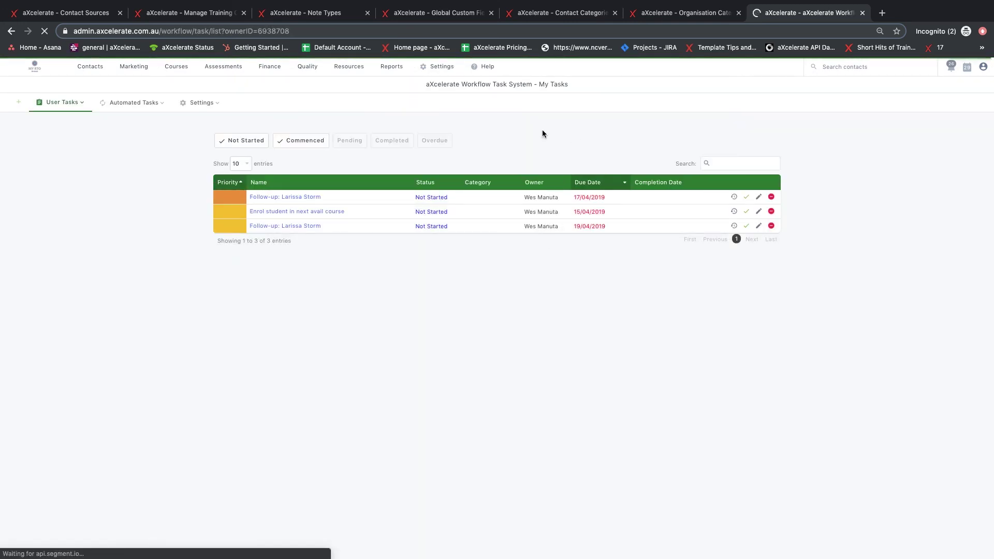
left_click(441, 67)
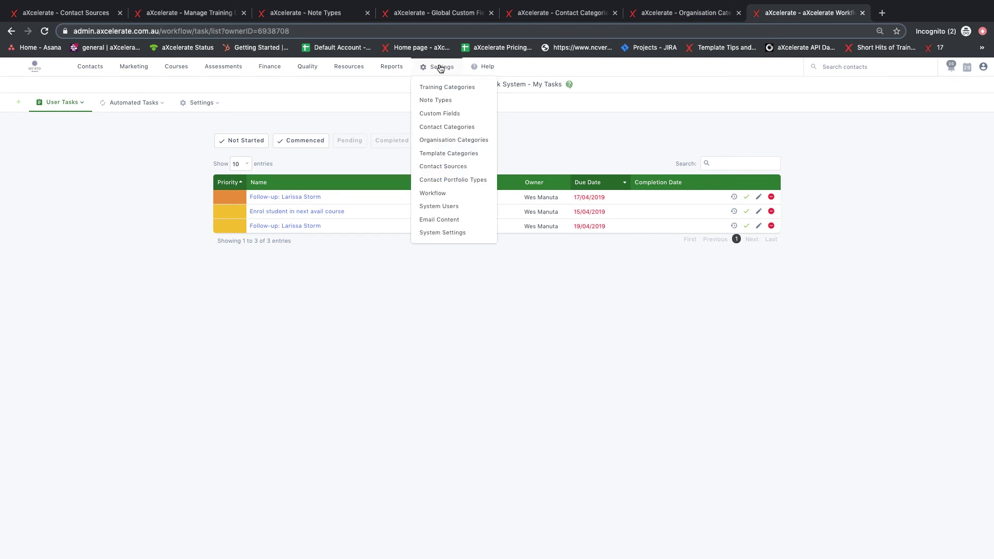
left_click(474, 226)
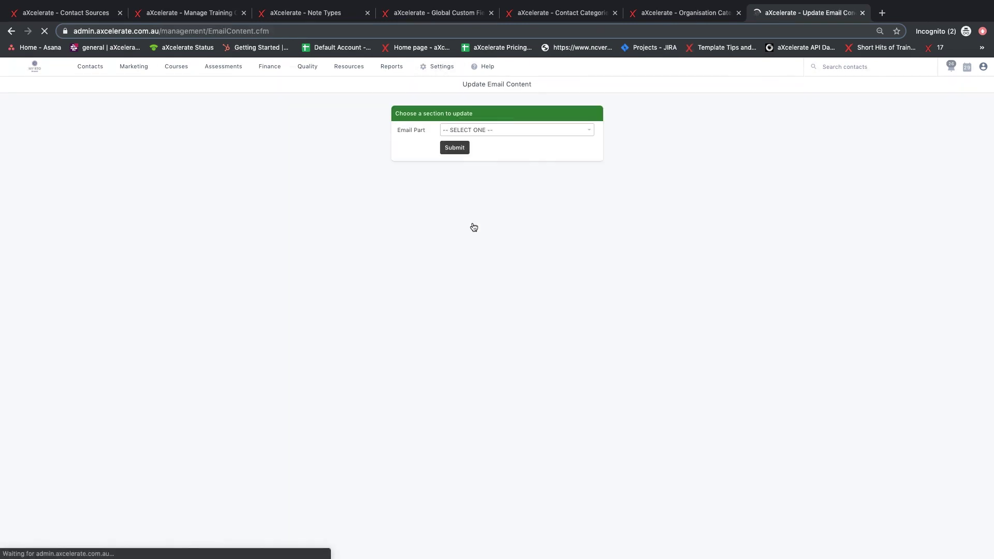
left_click(442, 67)
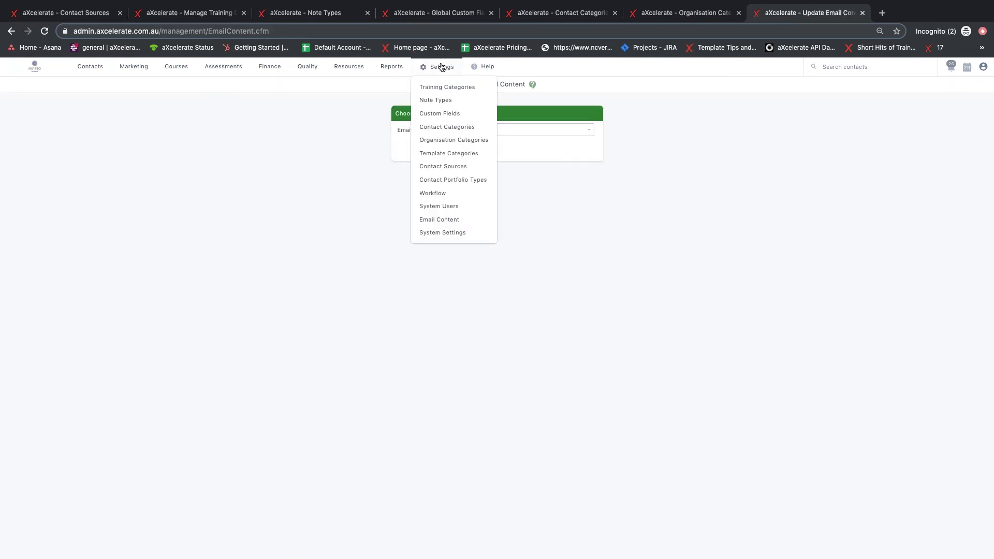
Open the Admin Support user from System Users and review its role options and permissions
left_click(439, 206)
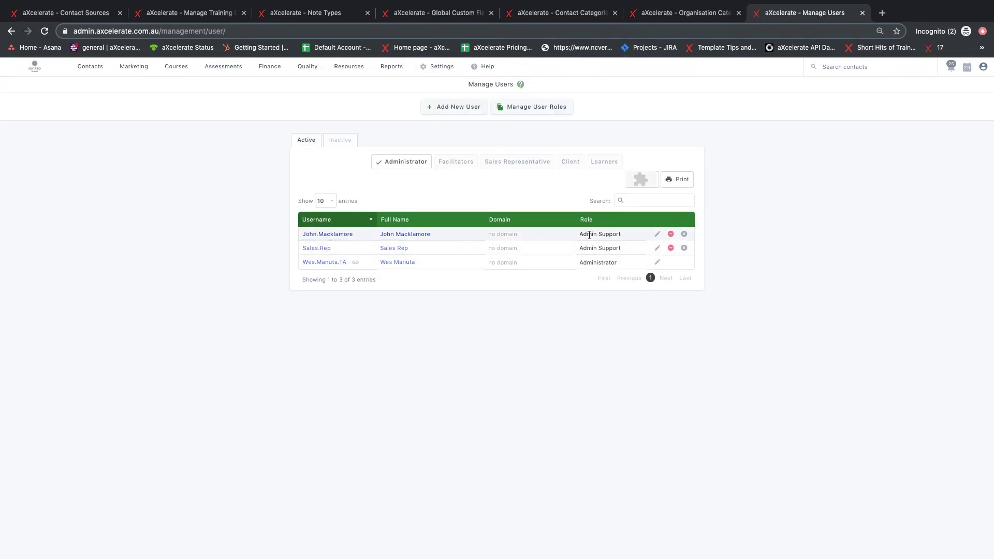
left_click(657, 234)
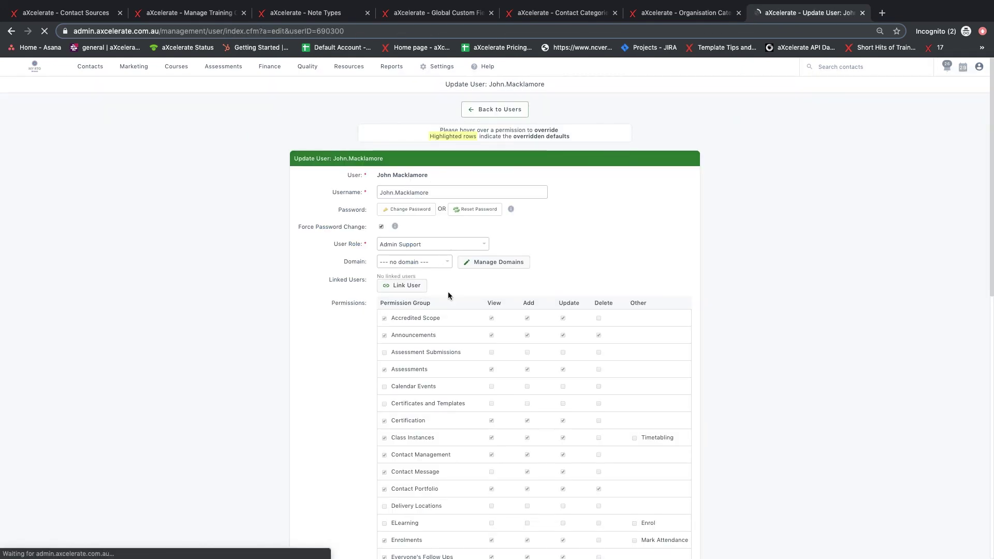
scroll(362, 310, "down", 1)
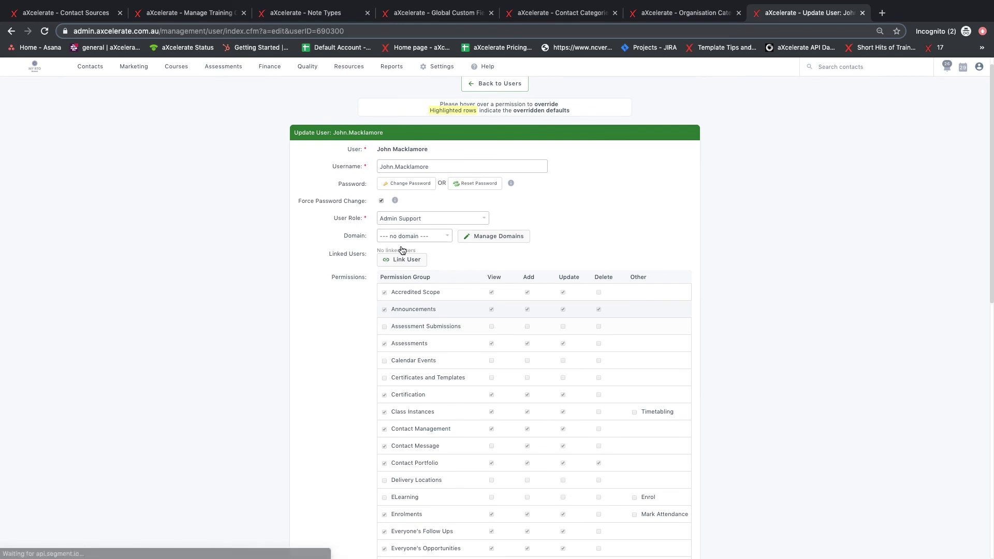
left_click(422, 218)
left_click(648, 241)
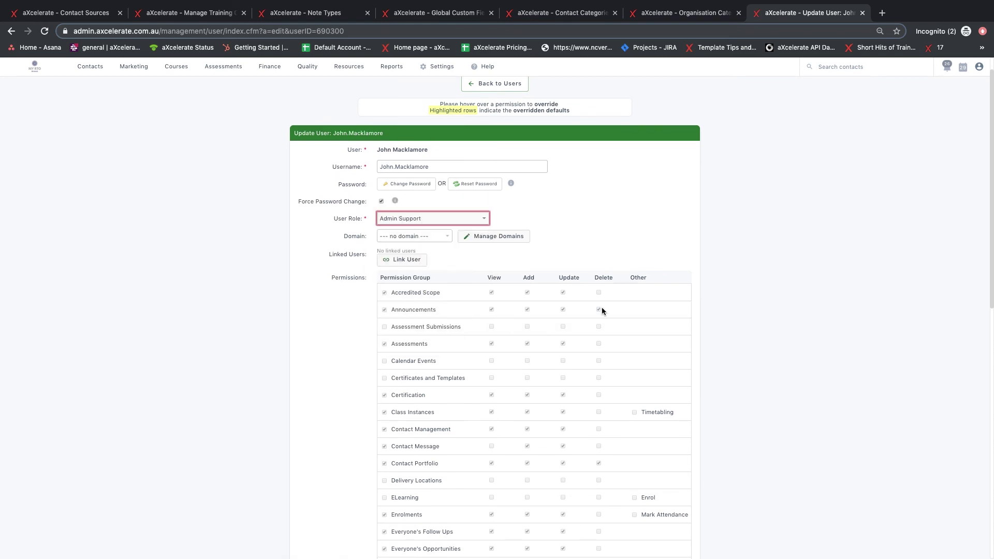
scroll(459, 258, "down", 2)
scroll(460, 256, "down", 10)
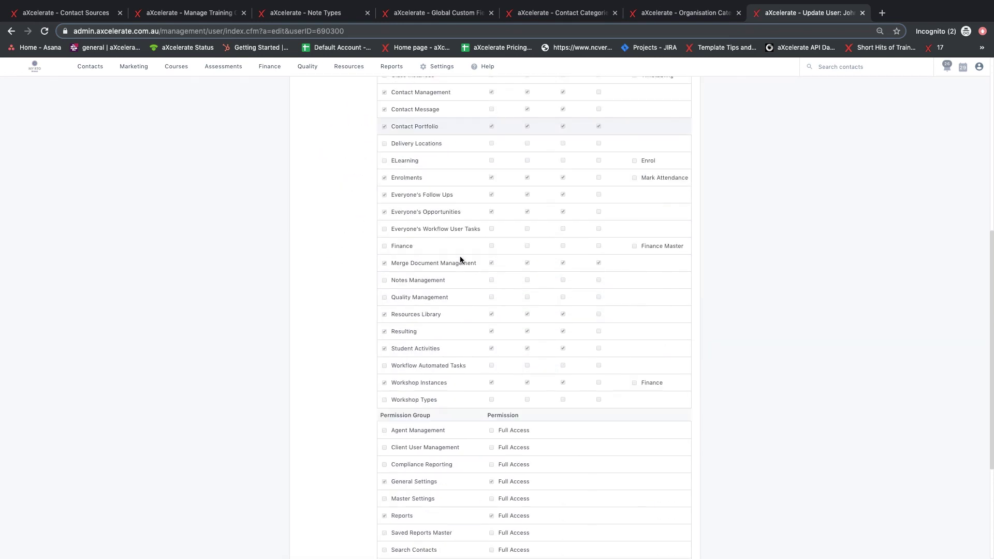
scroll(459, 259, "up", 12)
left_click(436, 67)
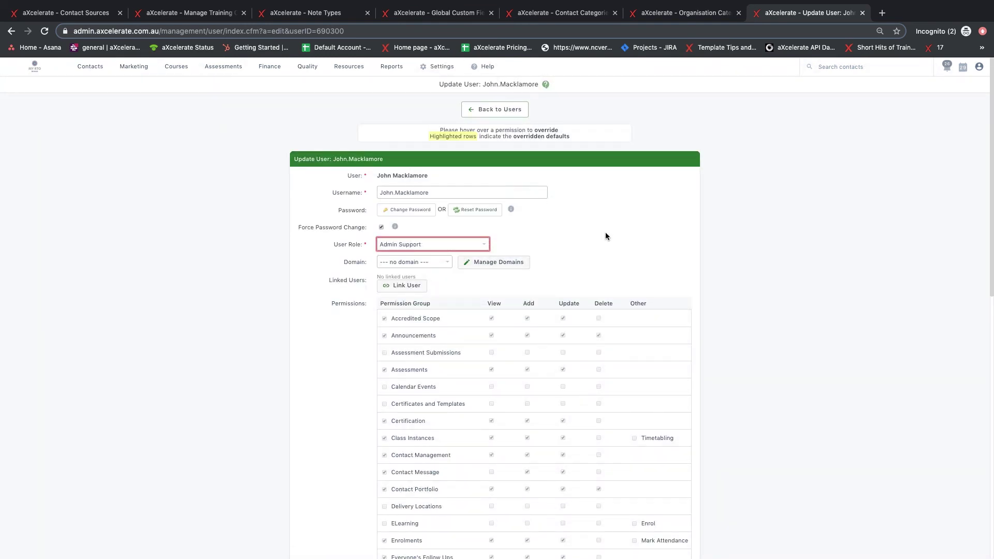
left_click(490, 244)
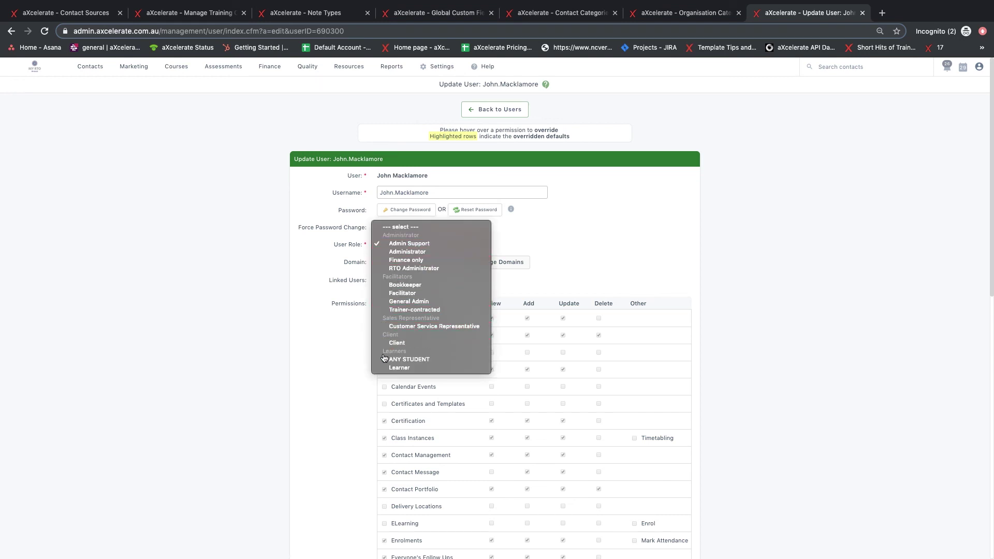
Leave the role unchanged and review the editable email sections in Email Content settings without selecting one
left_click(599, 265)
mouse_move(441, 66)
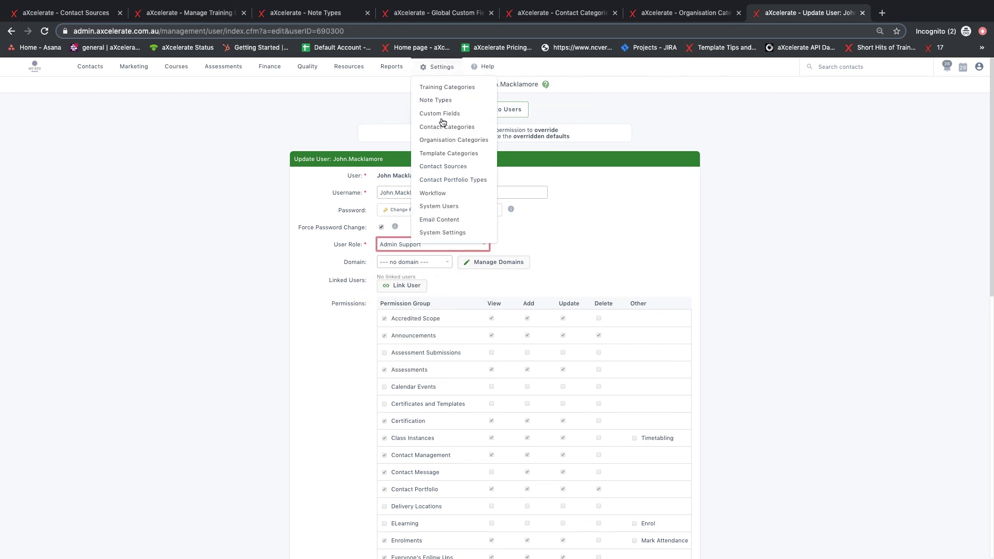
left_click(444, 221)
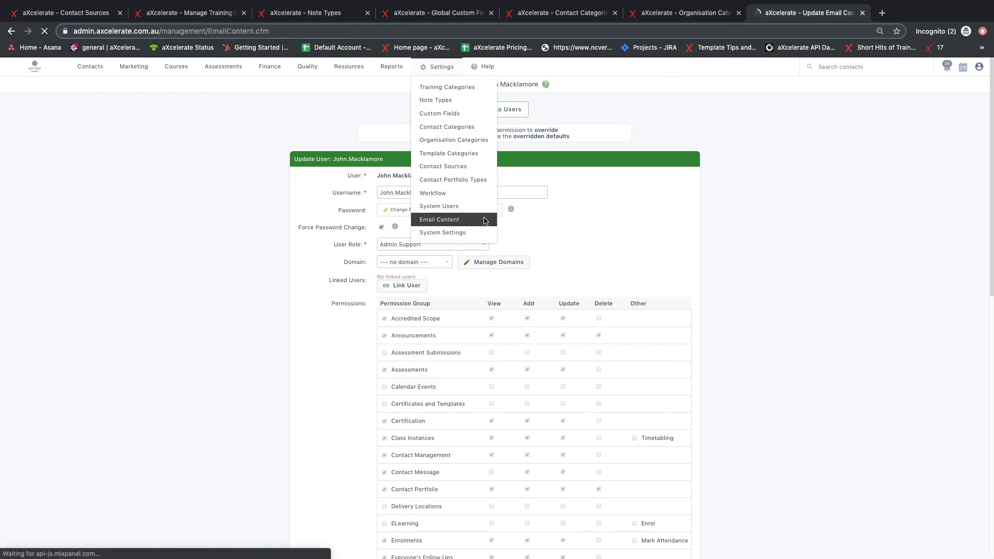
left_click(507, 129)
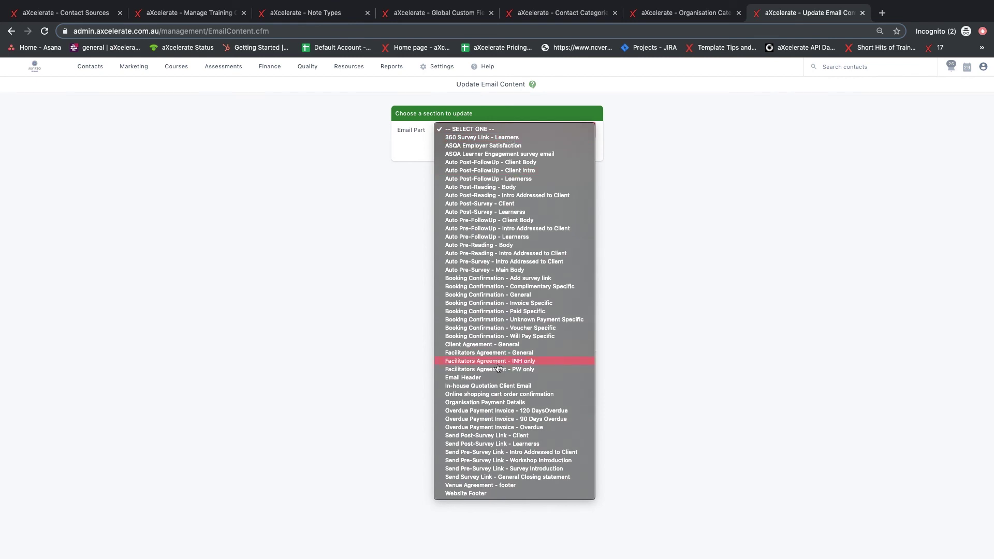
left_click(358, 234)
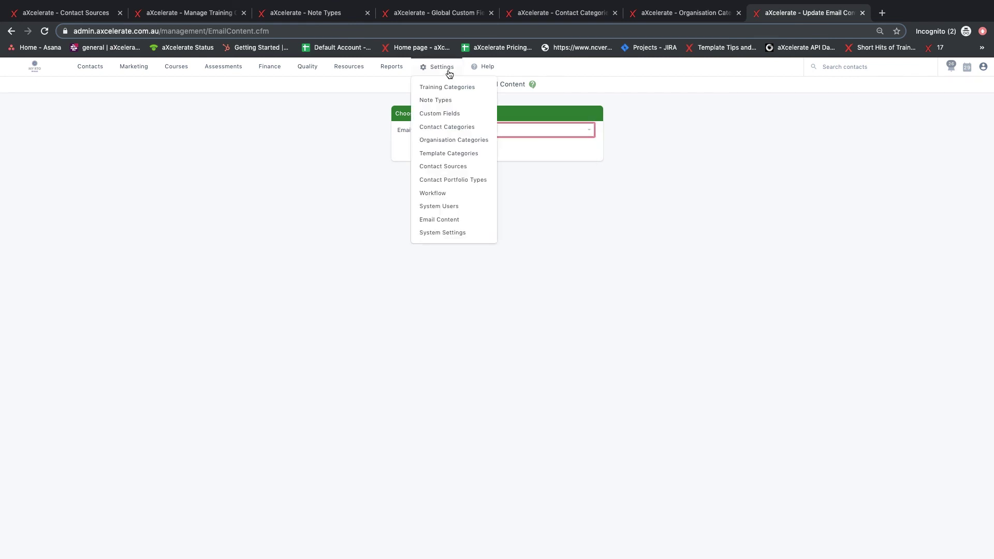
mouse_move(68, 78)
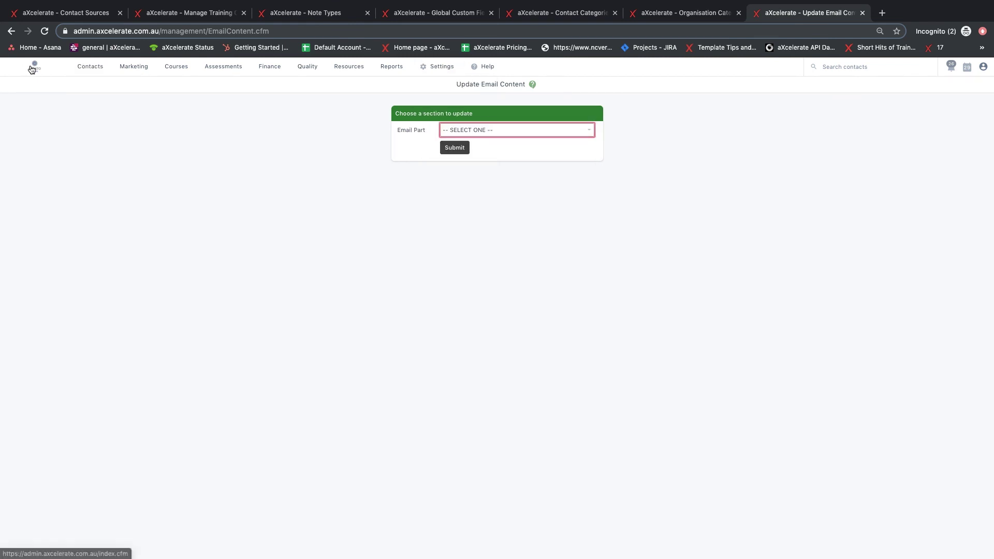